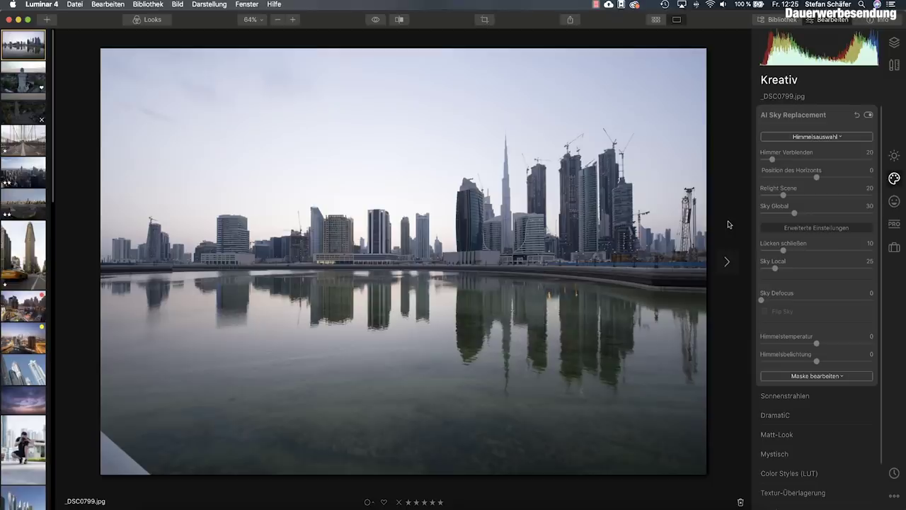
Step: Choose the cloudy photo _DSC2511.jpg from the Himmel folder as a custom sky image
left_click(816, 138)
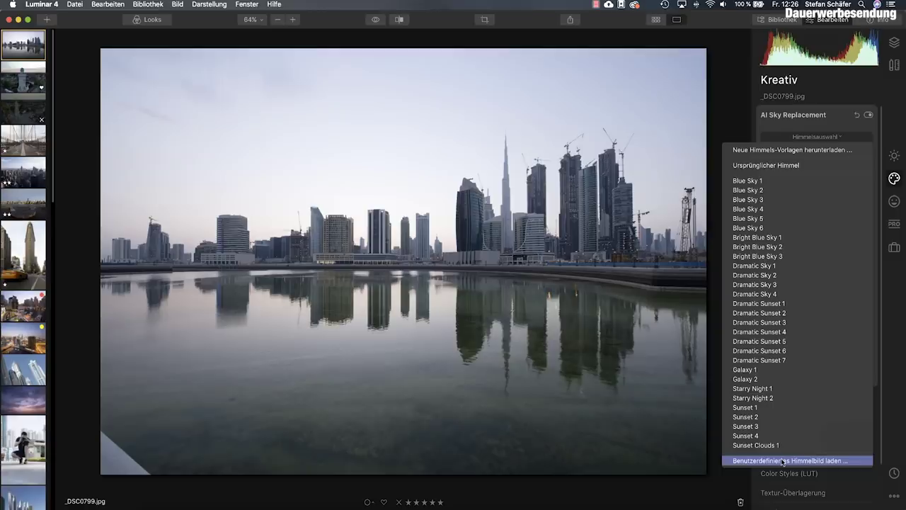
left_click(783, 461)
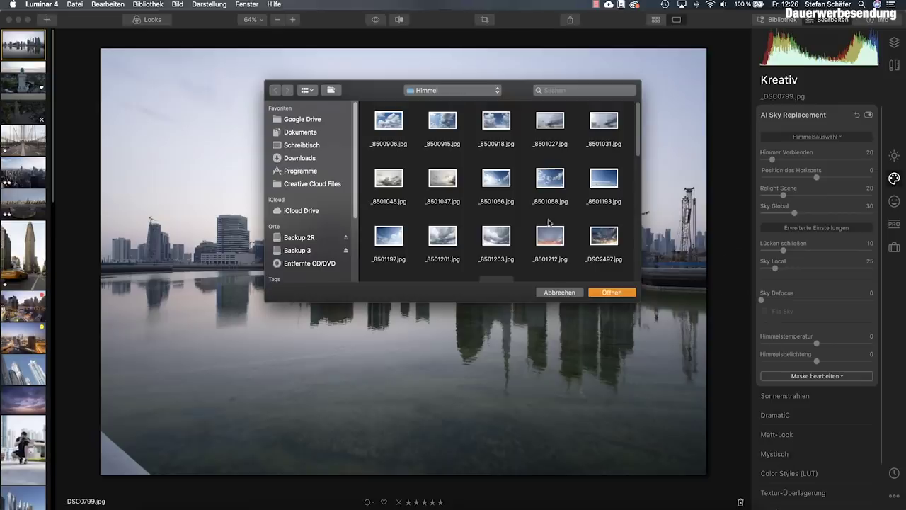
scroll(538, 219, "down", 2)
left_click(499, 241)
scroll(502, 212, "down", 2)
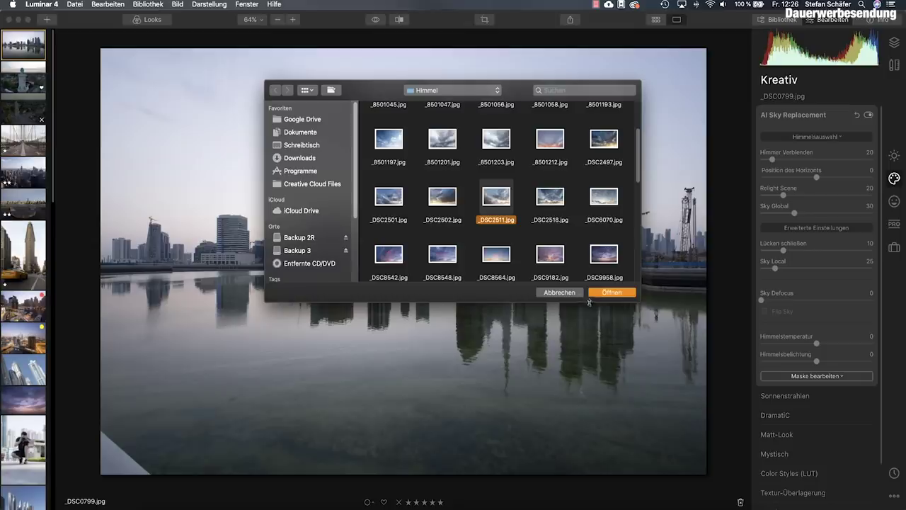
Step: Load _DSC2511 as the new sky with Sky Global 68, Sky Local 134, and horizon -5
left_click(613, 293)
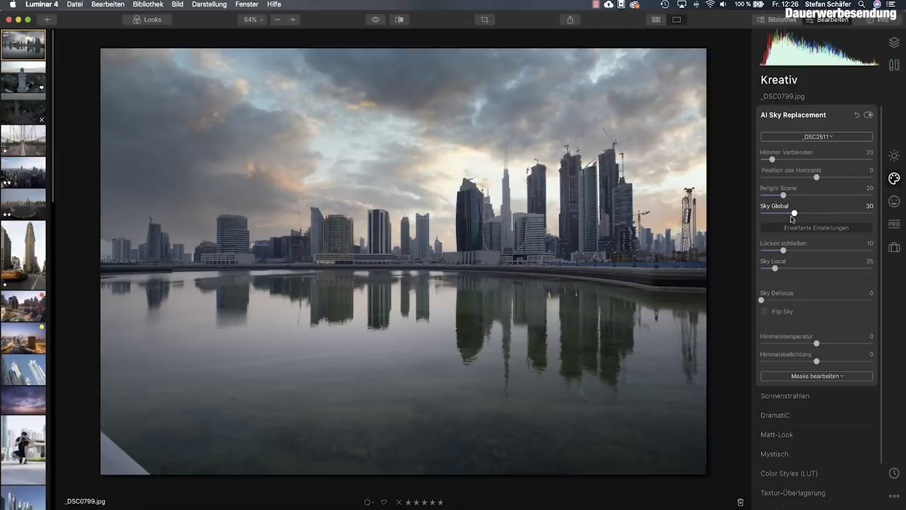
left_click_drag(794, 214, 839, 217)
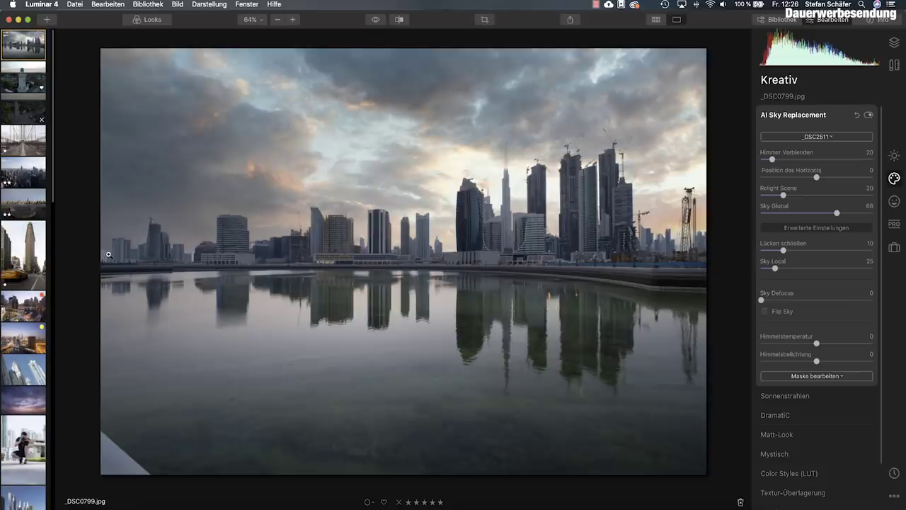
left_click_drag(775, 268, 838, 272)
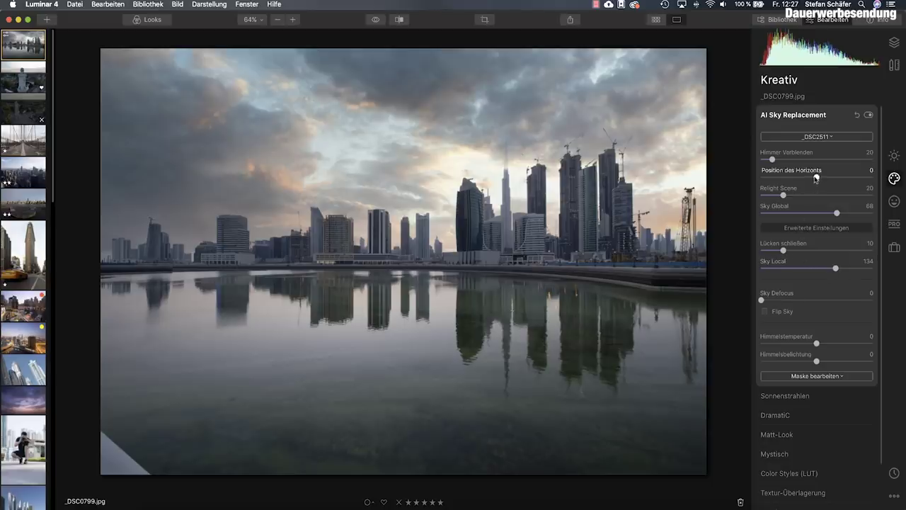
left_click_drag(814, 178, 814, 178)
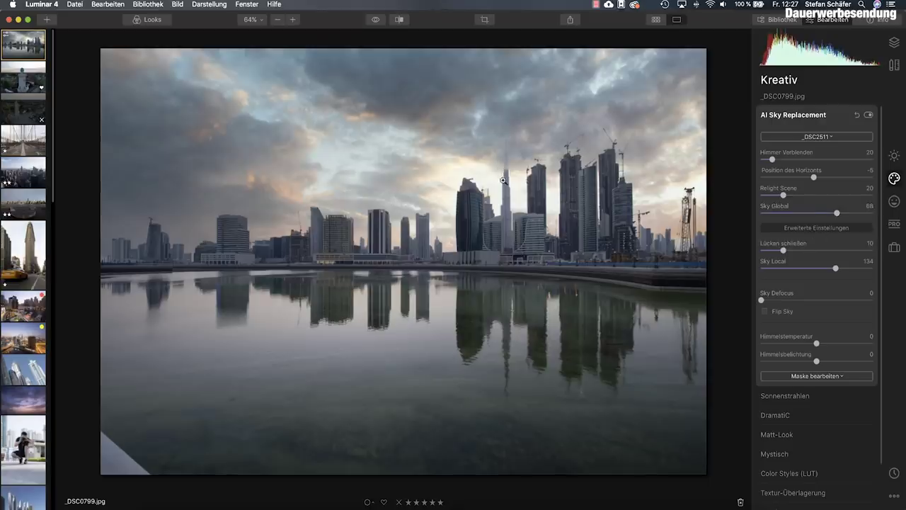
Step: Set Lücken schließen to 31 and Relight Scene to 60, and warm the sky temperature
left_click_drag(782, 252, 831, 253)
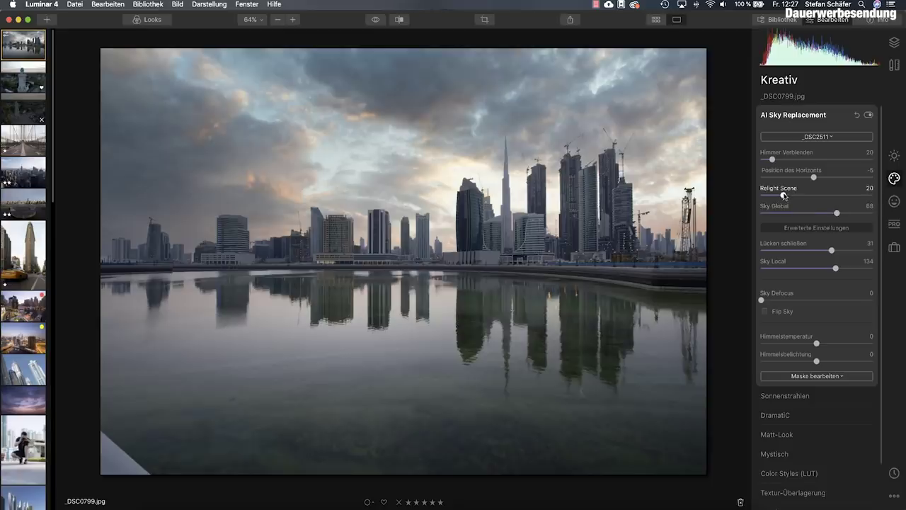
left_click_drag(784, 195, 830, 195)
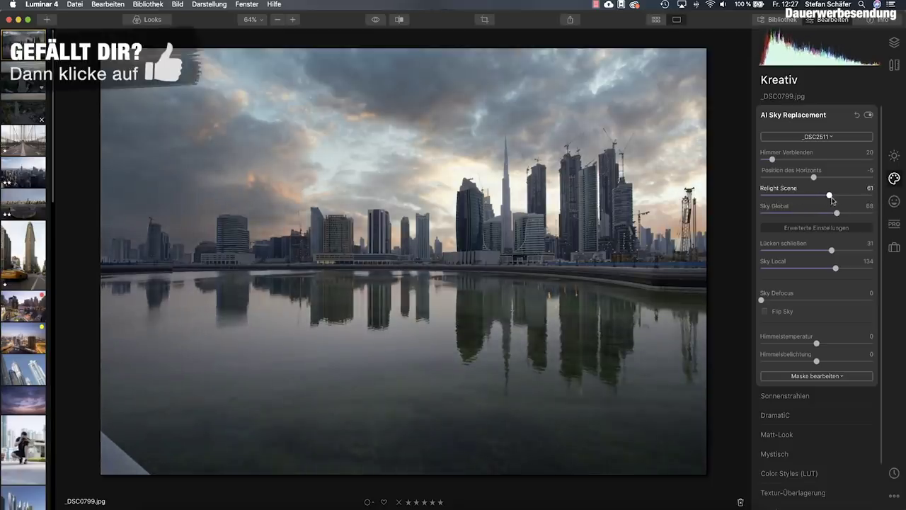
left_click_drag(831, 201, 829, 201)
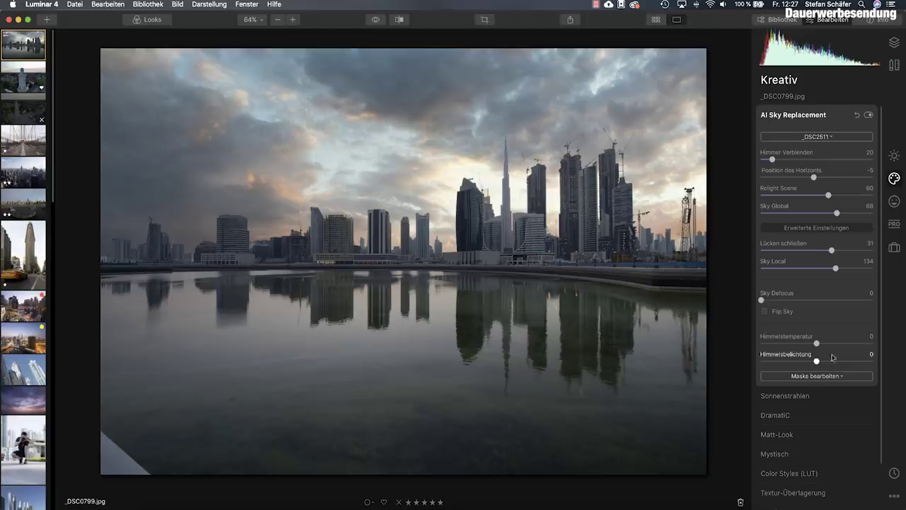
left_click_drag(817, 348, 817, 346)
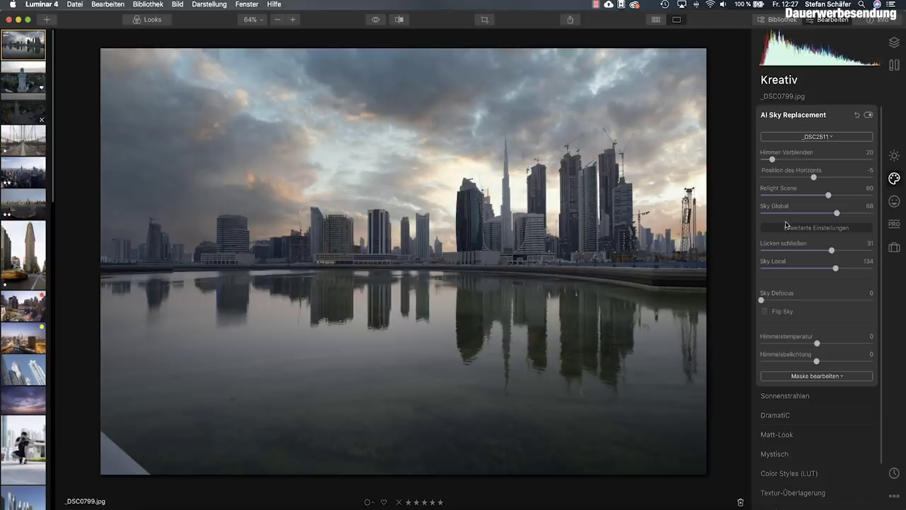
Step: Insert _DSC2511.jpg as a new image layer above the Dubai photo in the Ebenen panel
left_click(894, 44)
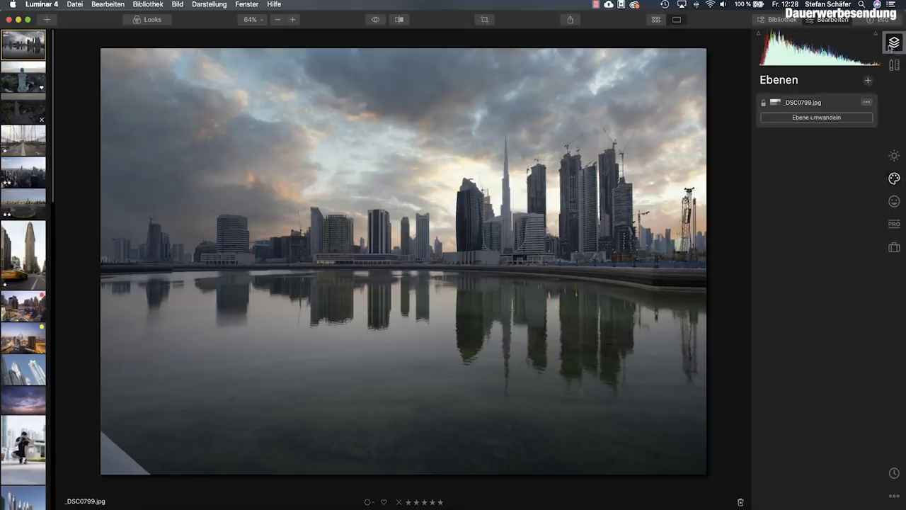
left_click(868, 81)
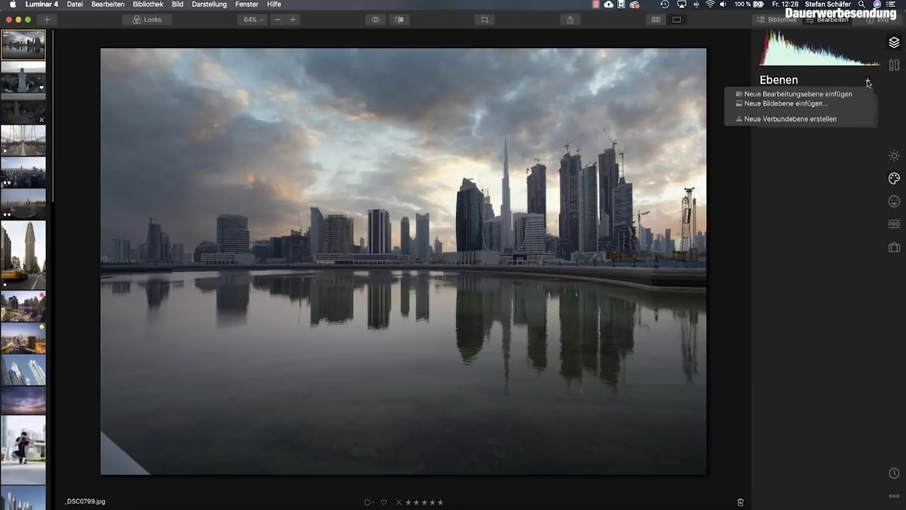
left_click(831, 103)
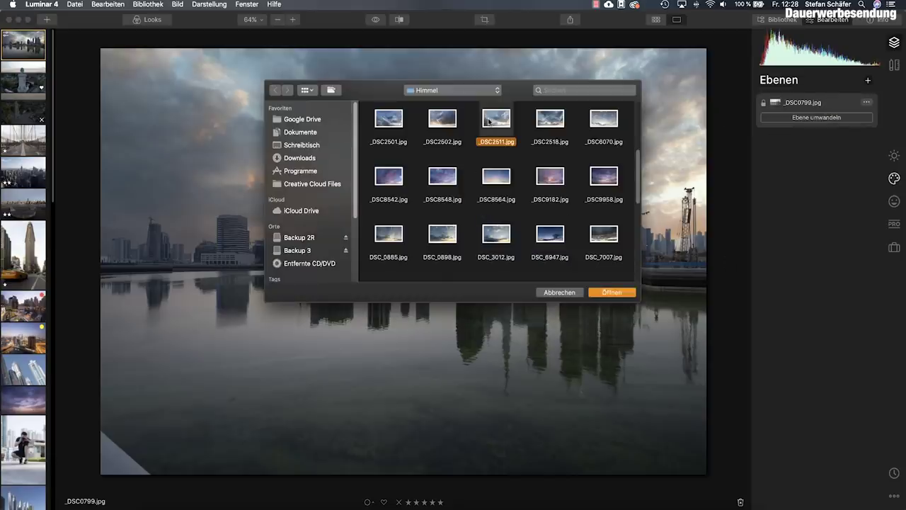
left_click(607, 296)
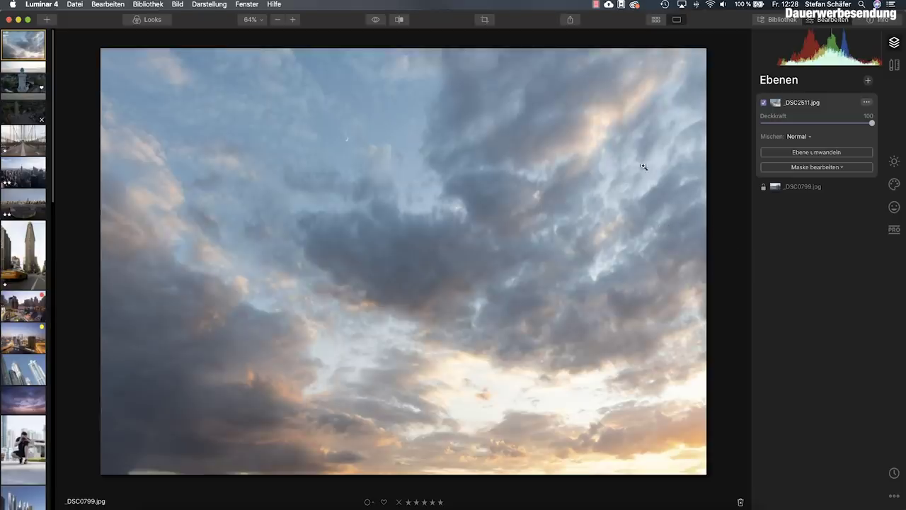
Step: Flip the cloud layer vertically, widen it, and position it over the water below the skyline
left_click(817, 152)
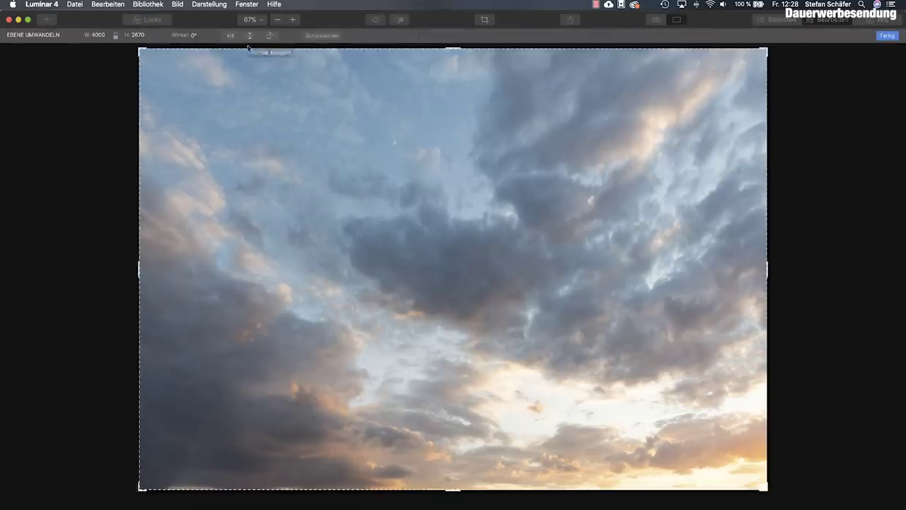
left_click(249, 36)
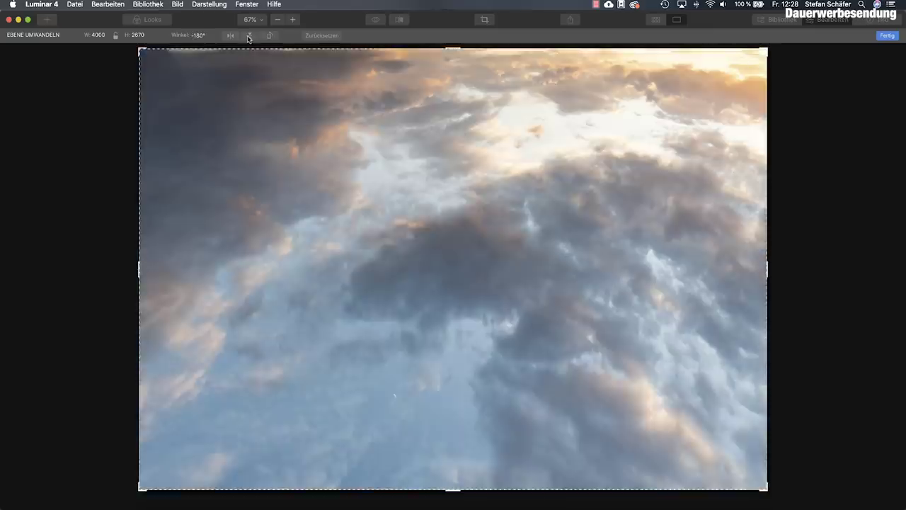
mouse_move(373, 148)
left_mouse_down()
mouse_move(372, 352)
mouse_move(372, 342)
left_mouse_up()
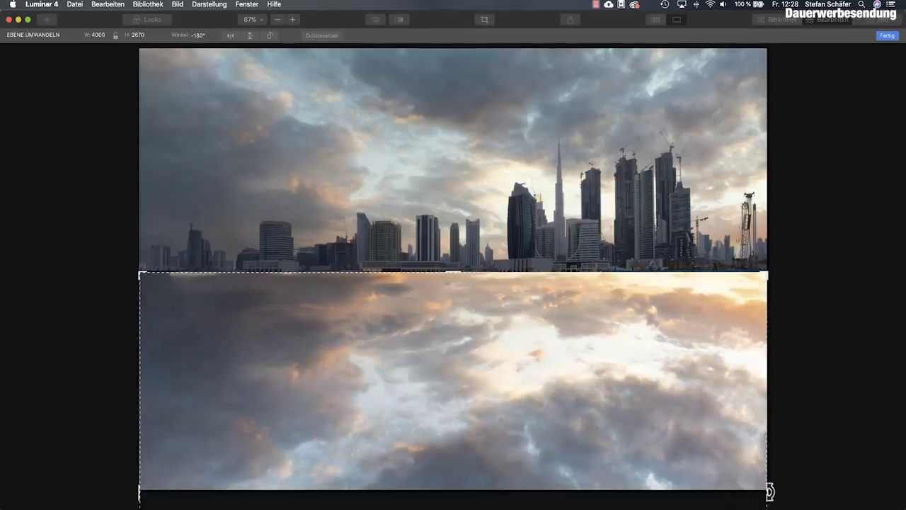
left_click_drag(767, 489, 770, 489)
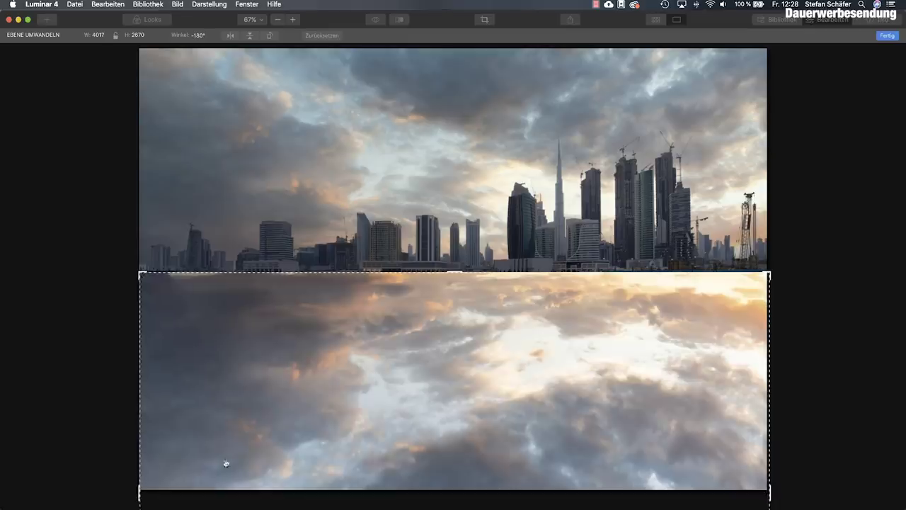
left_click_drag(140, 490, 136, 489)
left_click_drag(320, 402, 319, 385)
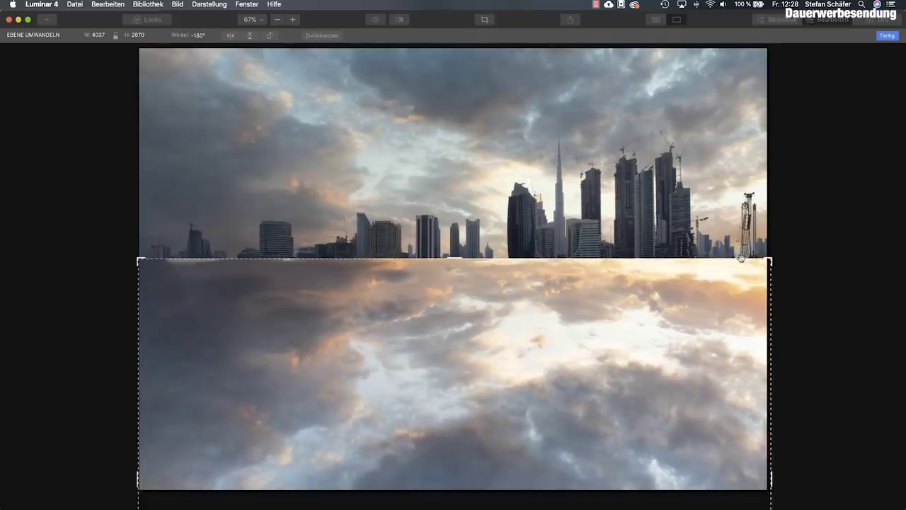
left_click_drag(338, 303, 337, 298)
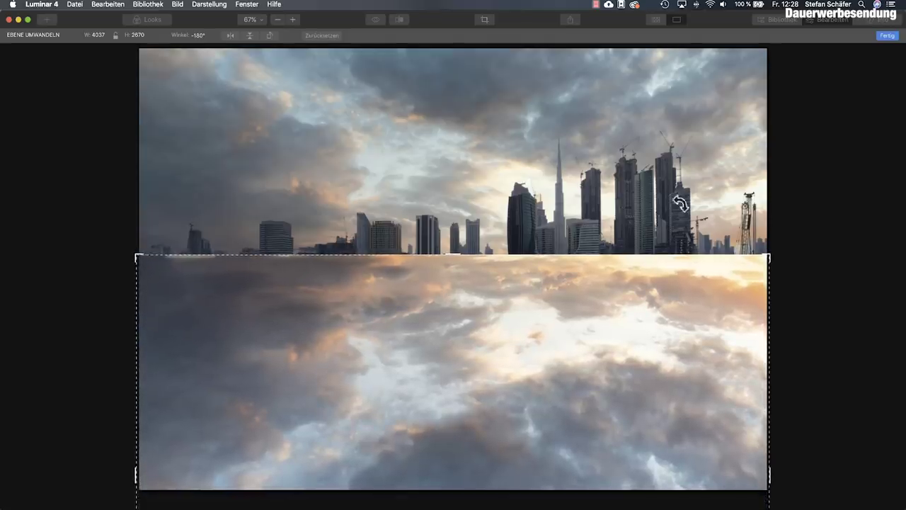
left_click(886, 36)
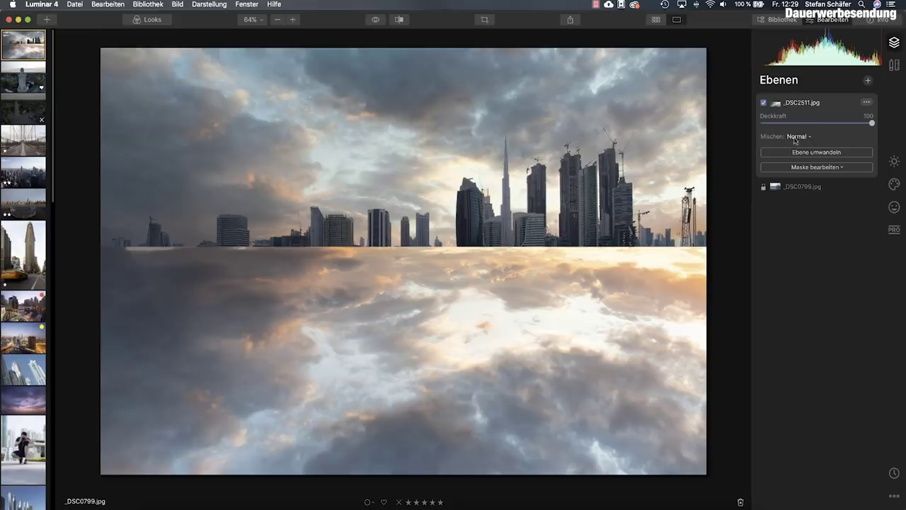
Step: Set the cloud layer to Ineinanderkopieren blending and start a Pinsel brush mask
left_click(802, 138)
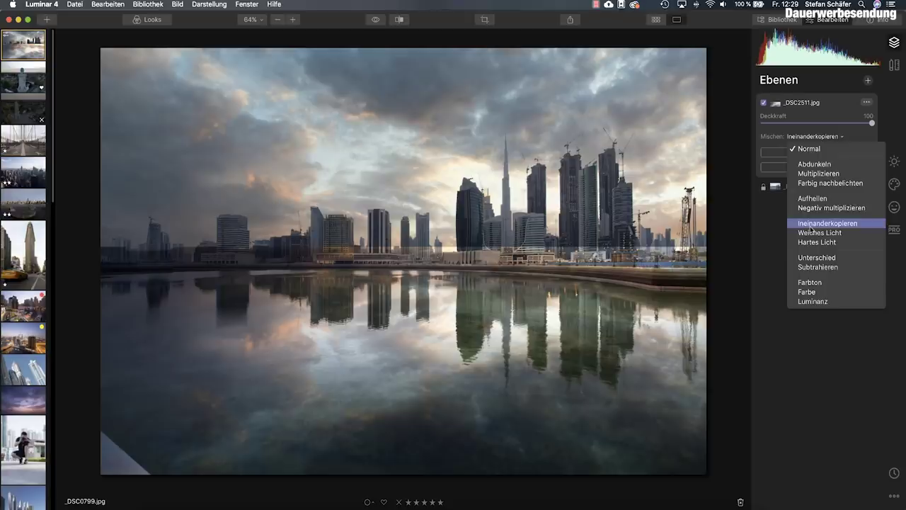
left_click(810, 223)
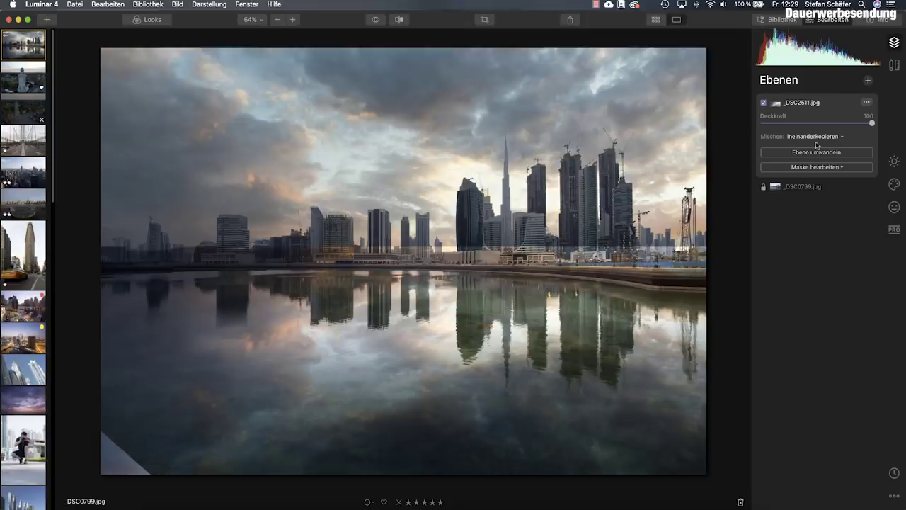
left_click(828, 168)
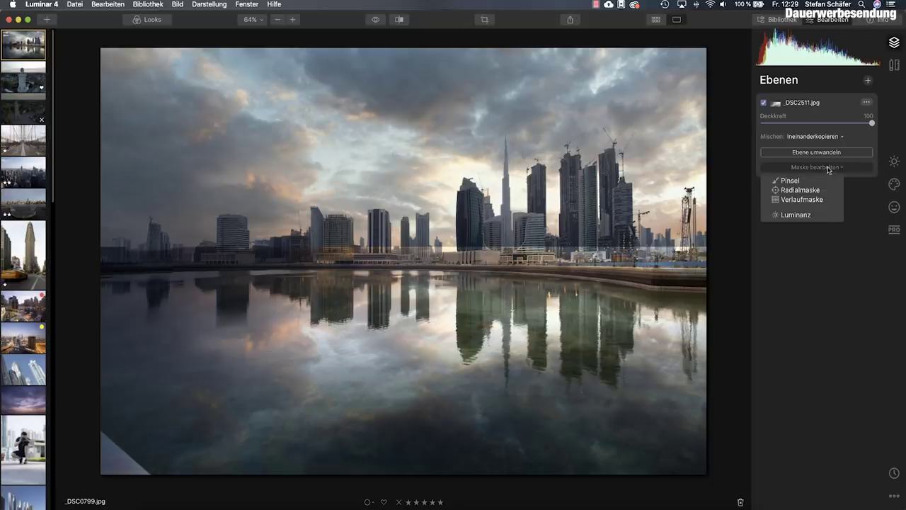
left_click(787, 181)
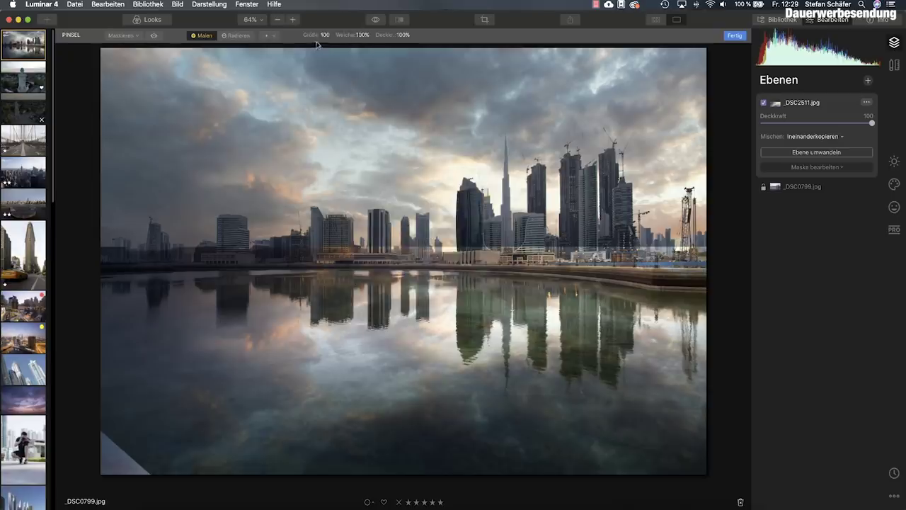
Step: Harden the brush to 10% Weiche and paint the mask across the whole water area
left_click(363, 36)
left_click_drag(363, 48, 328, 49)
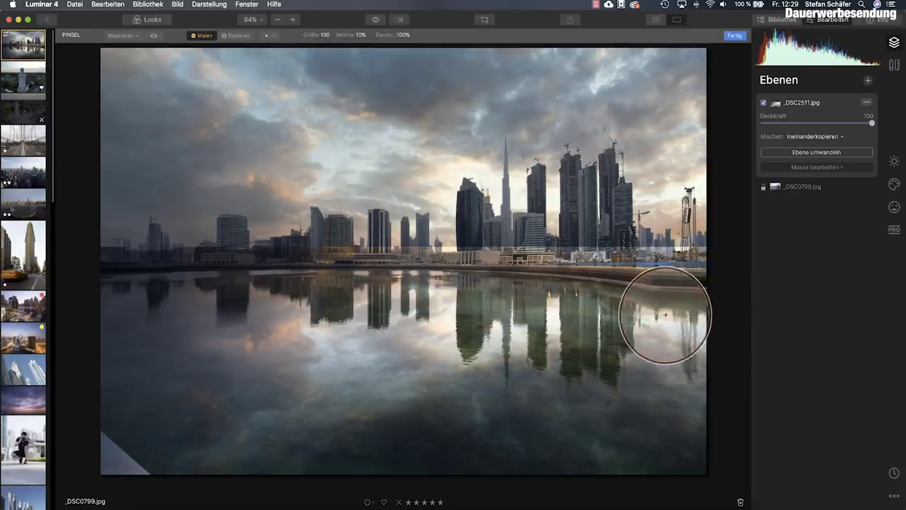
left_click_drag(704, 314, 633, 313)
mouse_move(621, 309)
left_mouse_down()
mouse_move(415, 287)
mouse_move(155, 290)
mouse_move(149, 295)
mouse_move(160, 296)
mouse_move(92, 300)
mouse_move(175, 296)
mouse_move(101, 320)
mouse_move(105, 350)
left_mouse_up()
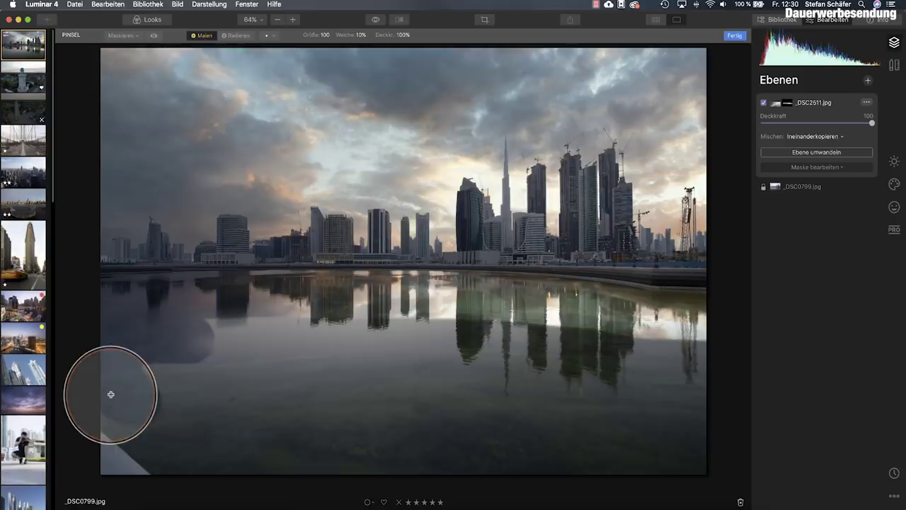
mouse_move(110, 404)
left_mouse_down()
mouse_move(178, 459)
mouse_move(183, 447)
mouse_move(137, 344)
mouse_move(149, 361)
mouse_move(325, 320)
mouse_move(443, 340)
mouse_move(392, 321)
mouse_move(655, 344)
mouse_move(677, 359)
mouse_move(712, 453)
mouse_move(684, 390)
mouse_move(694, 477)
mouse_move(467, 468)
left_mouse_up()
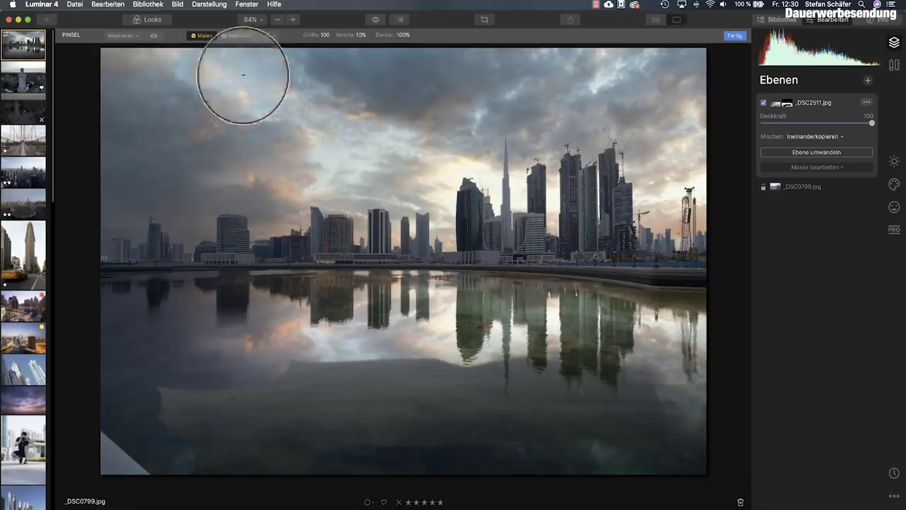
Step: With the red mask overlay shown, fill the unmasked strip at the bottom of the water
left_click(154, 37)
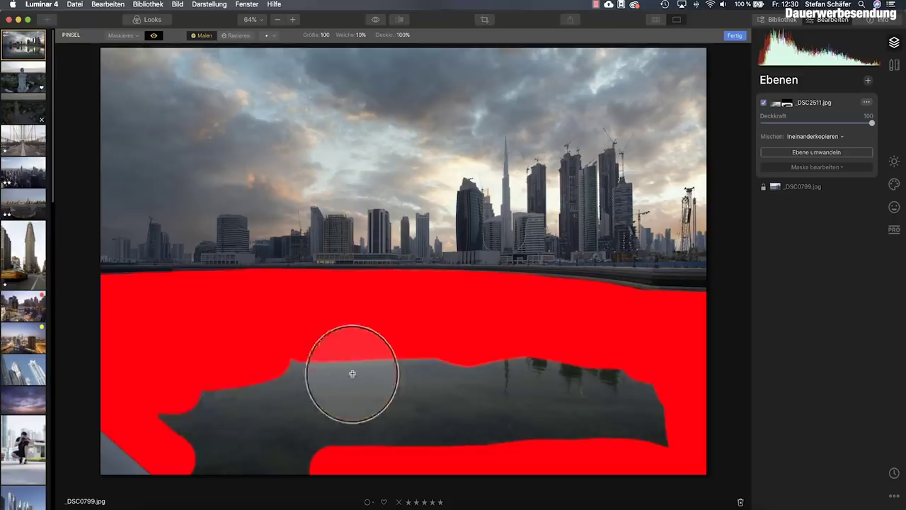
mouse_move(335, 374)
left_mouse_down()
mouse_move(453, 370)
mouse_move(683, 390)
mouse_move(696, 430)
mouse_move(421, 419)
mouse_move(424, 404)
mouse_move(177, 429)
mouse_move(322, 414)
mouse_move(317, 422)
mouse_move(339, 453)
mouse_move(328, 463)
mouse_move(205, 461)
left_mouse_up()
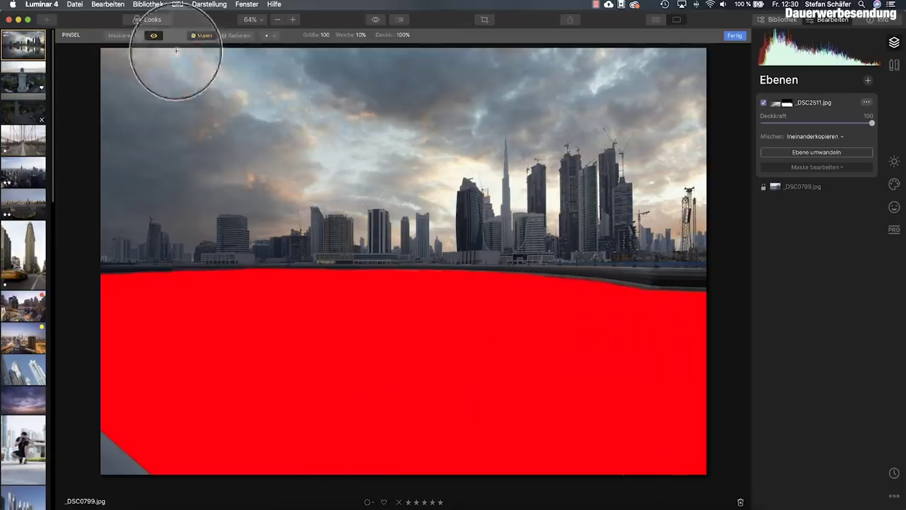
left_click(153, 37)
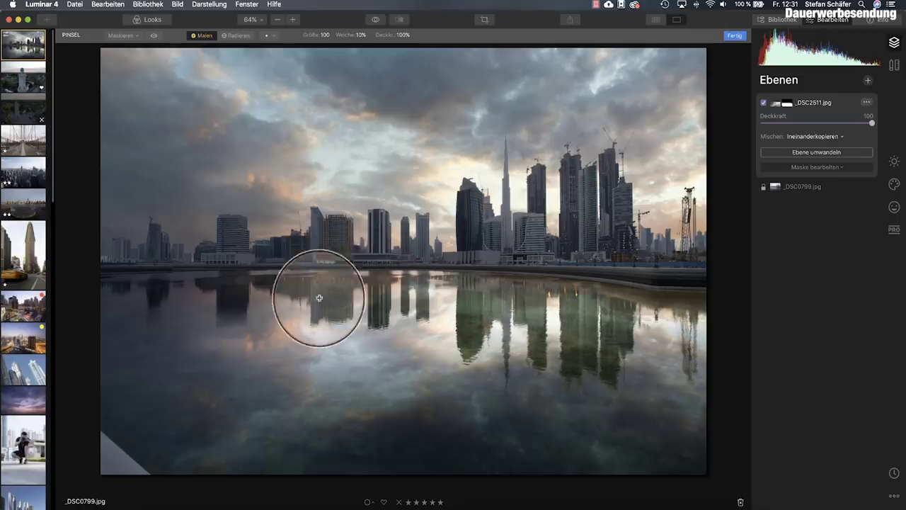
Step: Switch to a smaller Radieren brush and erase the mask over a building reflection
left_click(491, 273)
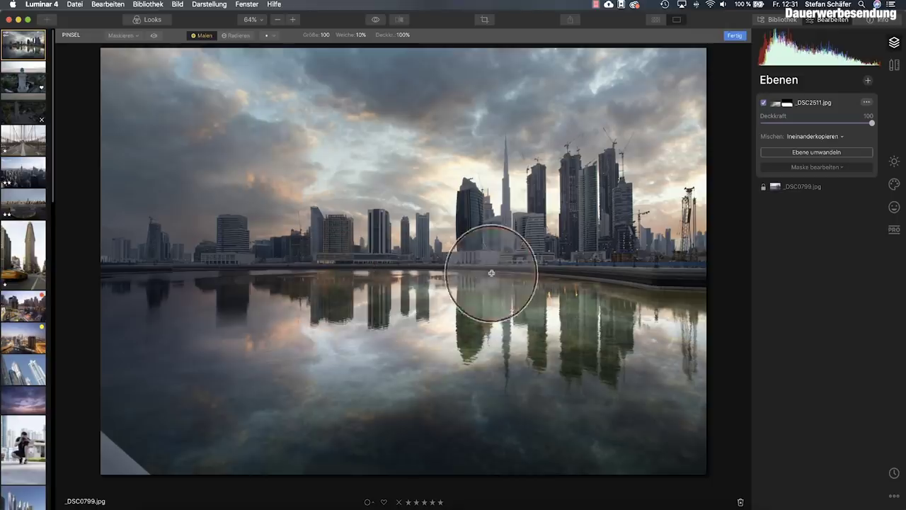
left_click(231, 36)
left_click(323, 36)
left_click_drag(327, 46, 321, 47)
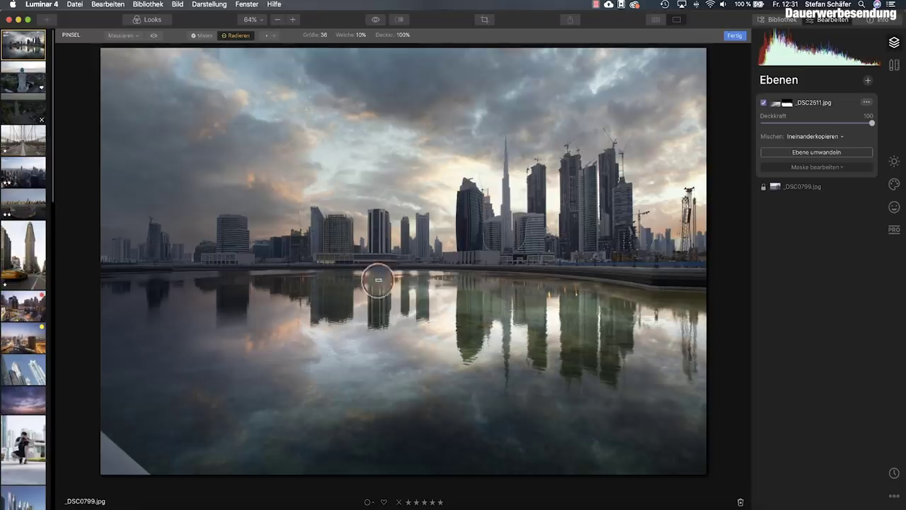
left_click_drag(383, 311, 380, 263)
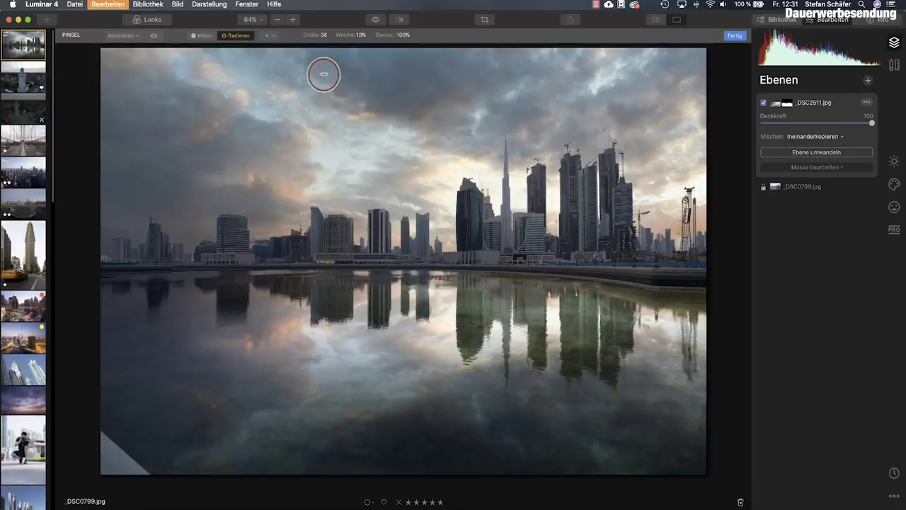
Step: Lower the cloud layer's Deckkraft to 52 and erase mask along the shoreline reflections
left_click(322, 37)
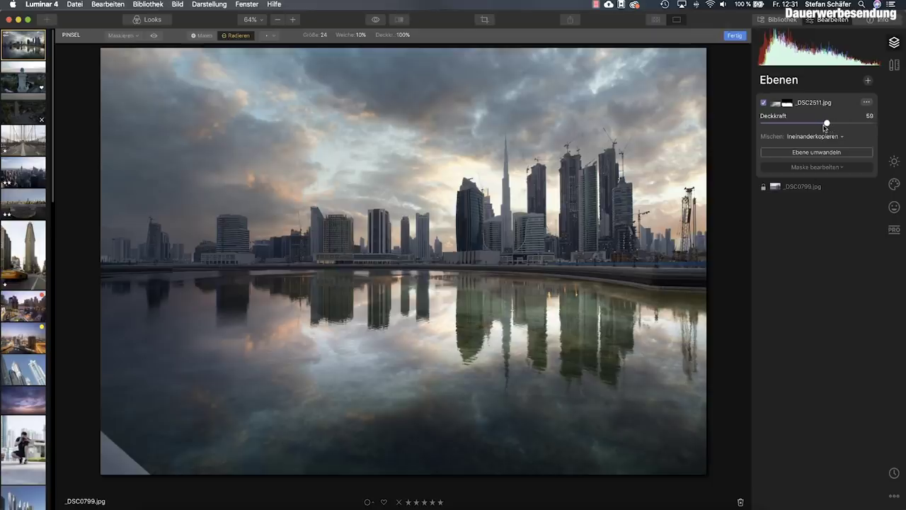
left_click_drag(824, 128, 822, 126)
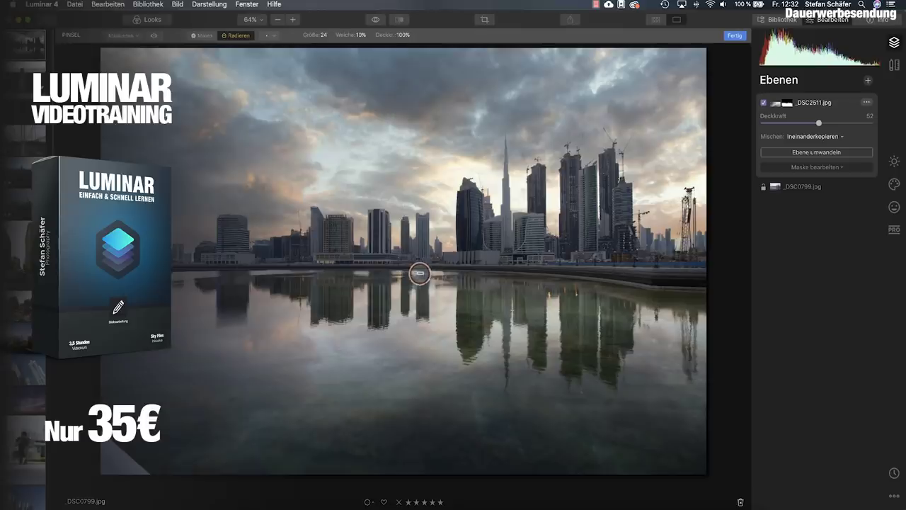
key("super+z")
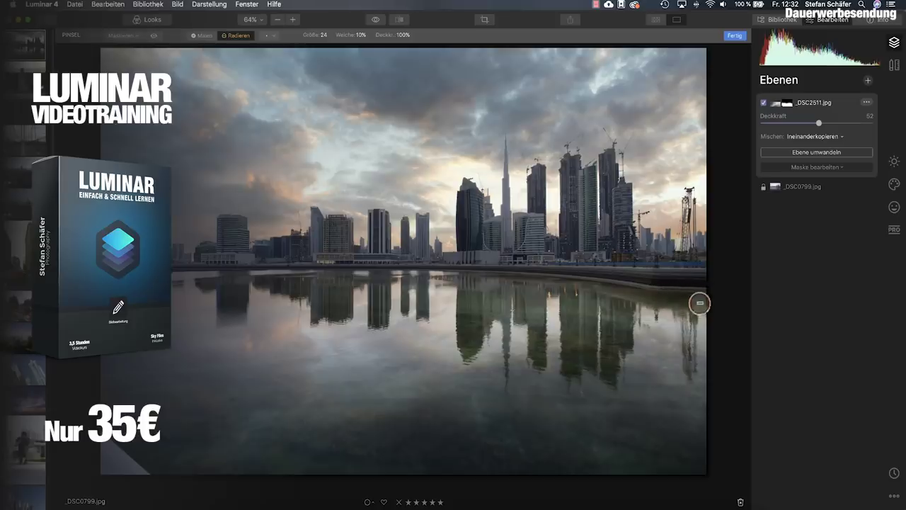
left_click_drag(684, 301, 475, 275)
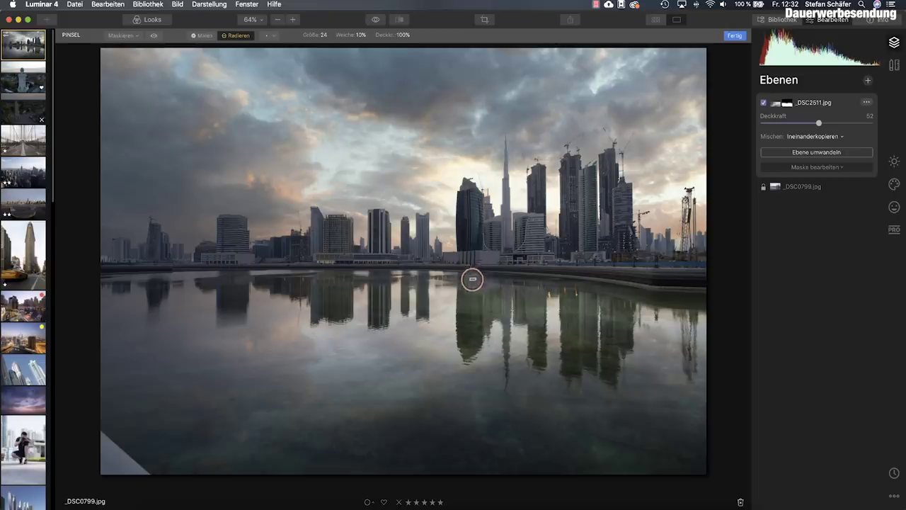
Step: With brush size 42, erase the left-shoreline reflections, briefly repainting with Malen before returning to Radieren
left_click(324, 36)
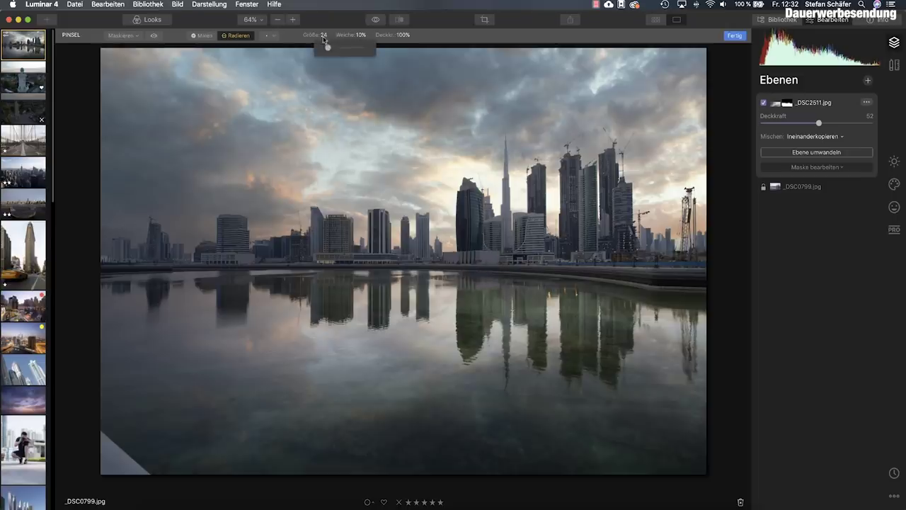
left_click_drag(330, 48, 333, 47)
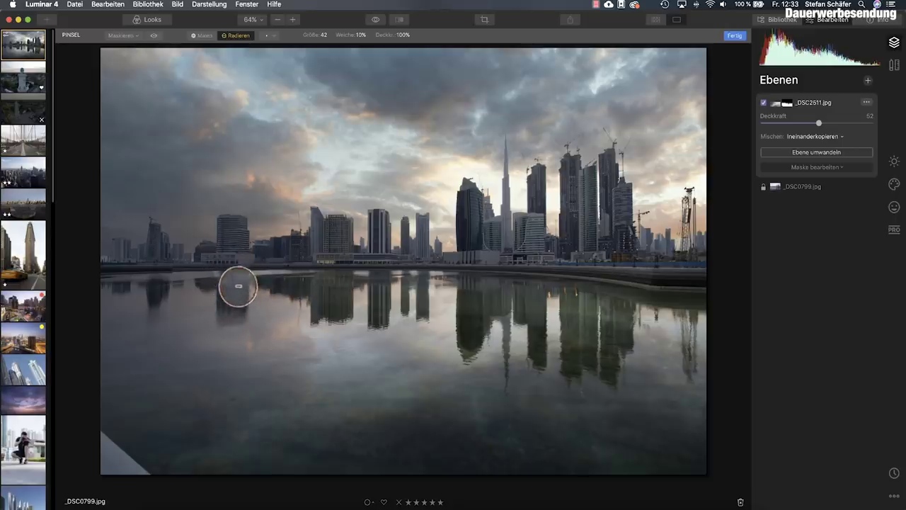
mouse_move(229, 303)
left_mouse_down()
mouse_move(209, 276)
mouse_move(177, 265)
mouse_move(193, 264)
mouse_move(198, 273)
mouse_move(180, 281)
left_mouse_up()
left_click(201, 35)
mouse_move(209, 280)
left_mouse_down()
mouse_move(174, 272)
mouse_move(209, 280)
mouse_move(202, 291)
mouse_move(319, 293)
mouse_move(257, 287)
left_mouse_up()
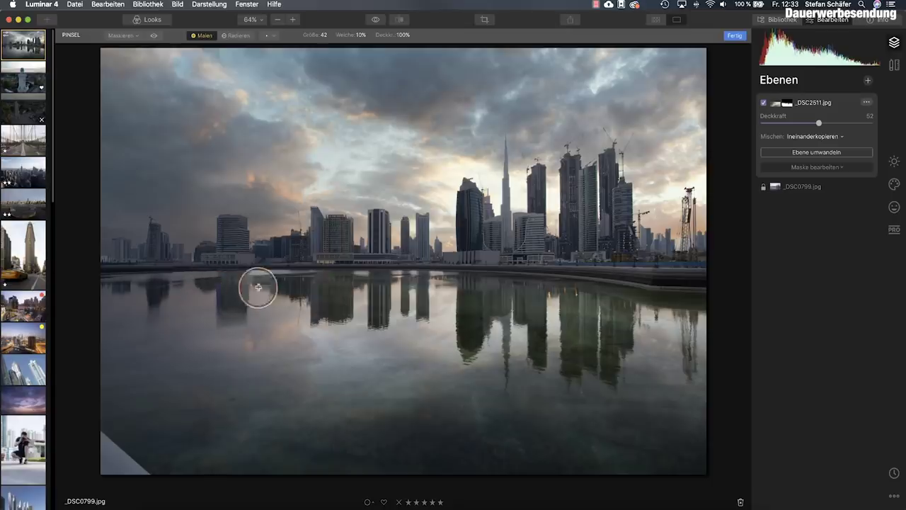
left_click(236, 35)
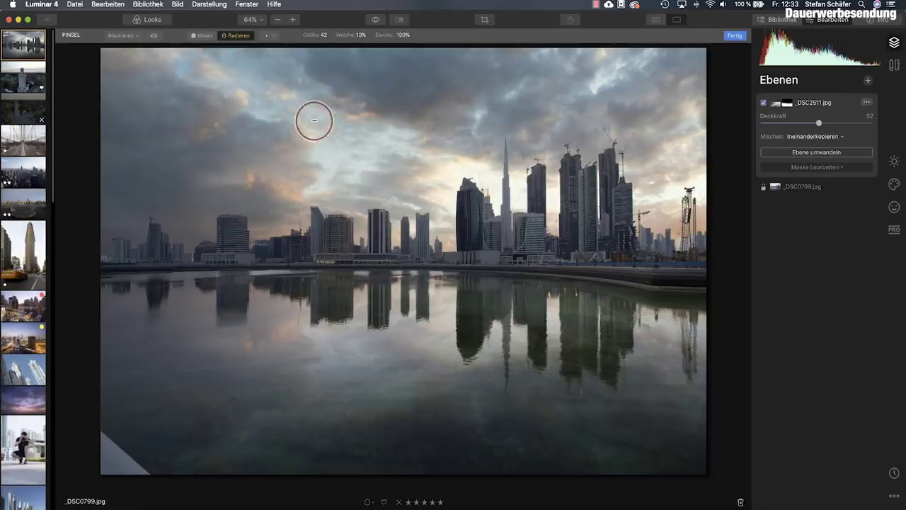
Step: Change the eraser brush to Größe 12 and Weiche 52%
left_click(325, 40)
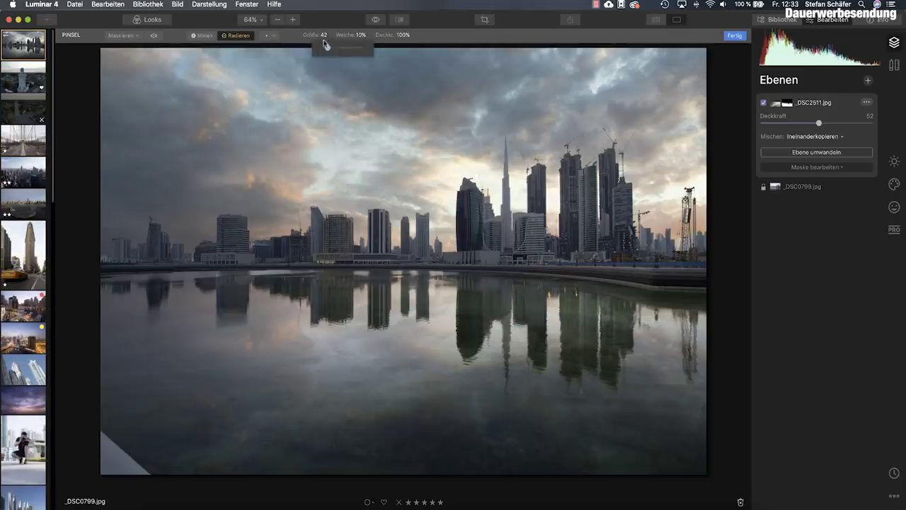
left_click_drag(327, 47, 324, 47)
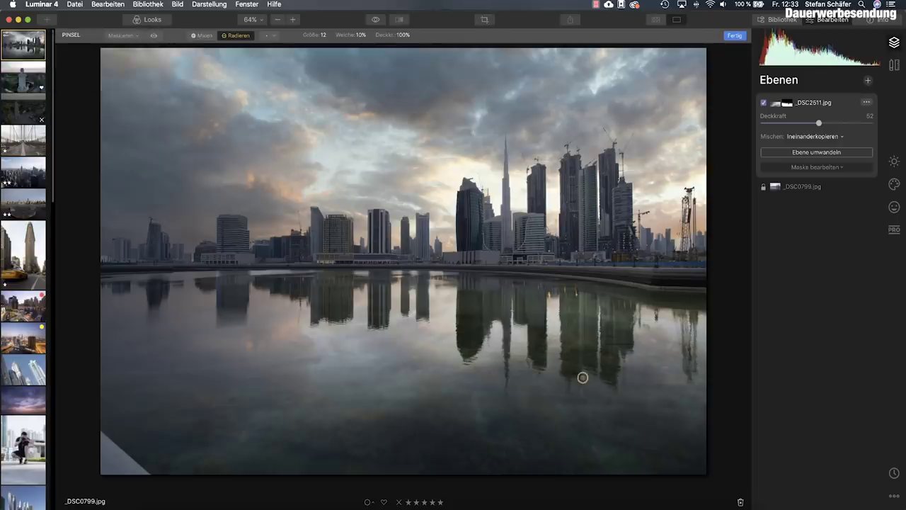
left_click(360, 37)
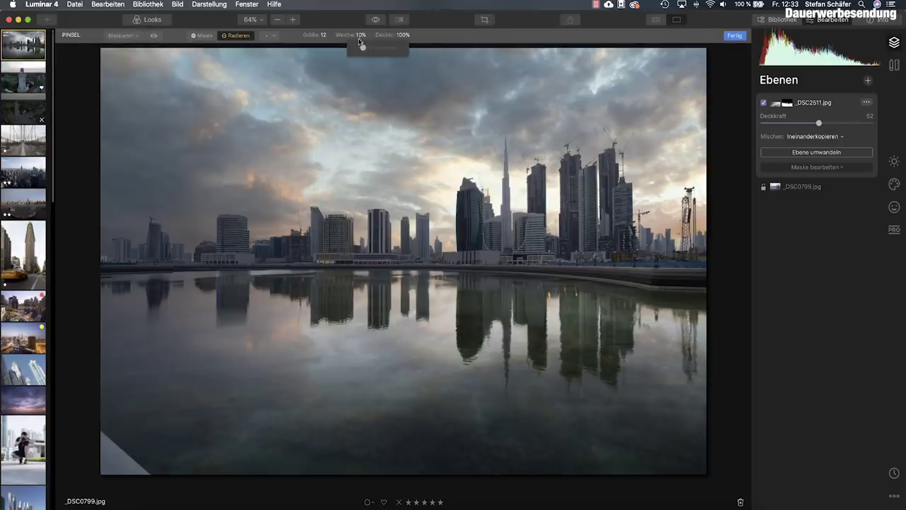
left_click_drag(366, 48, 378, 48)
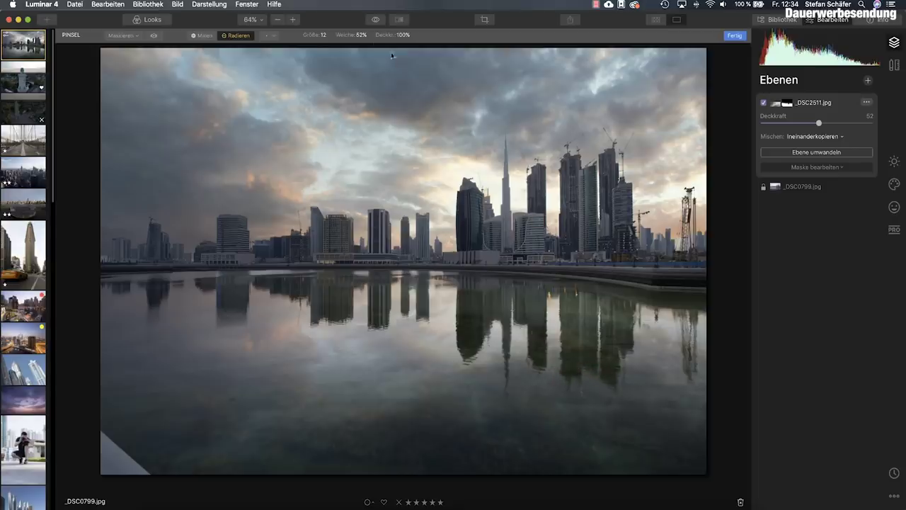
Step: Finish the water-reflection mask and flip the before/after preview to compare with the original
left_click(732, 36)
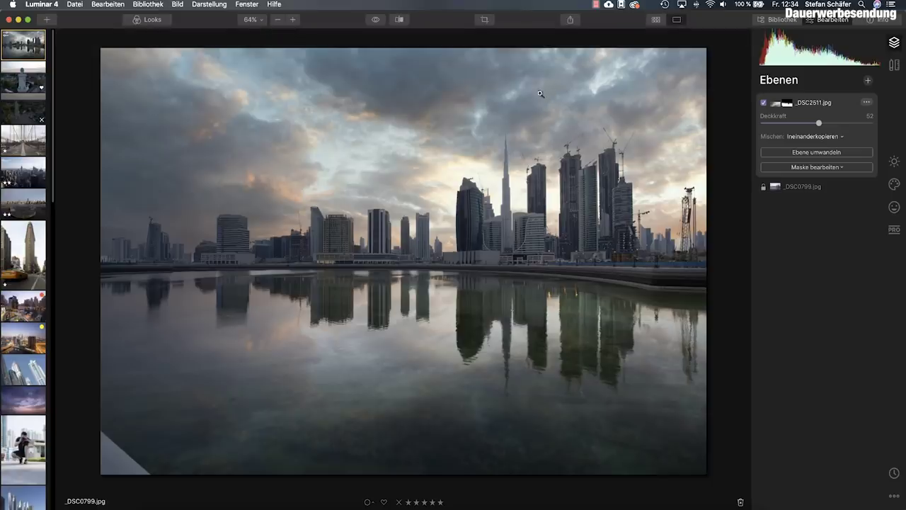
left_click(378, 24)
left_click(377, 23)
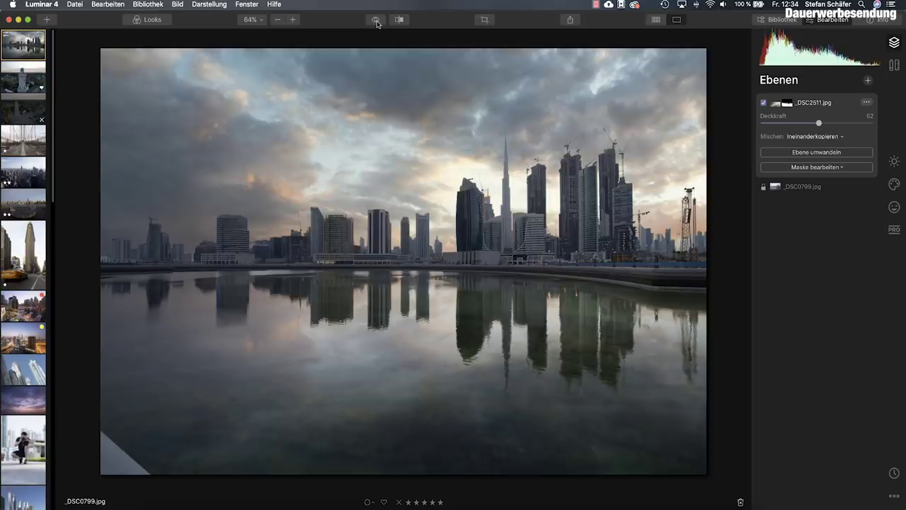
left_click(377, 23)
left_click(377, 23)
left_click(377, 24)
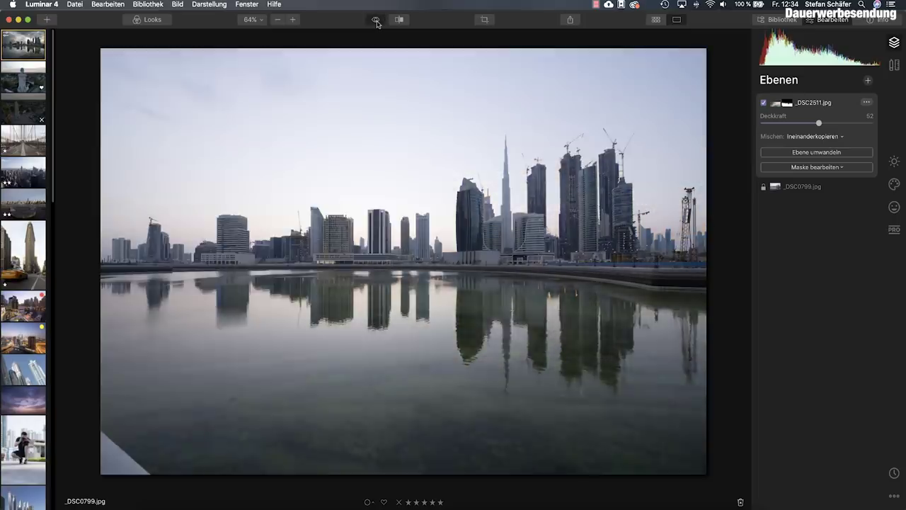
left_click(378, 23)
left_click(377, 23)
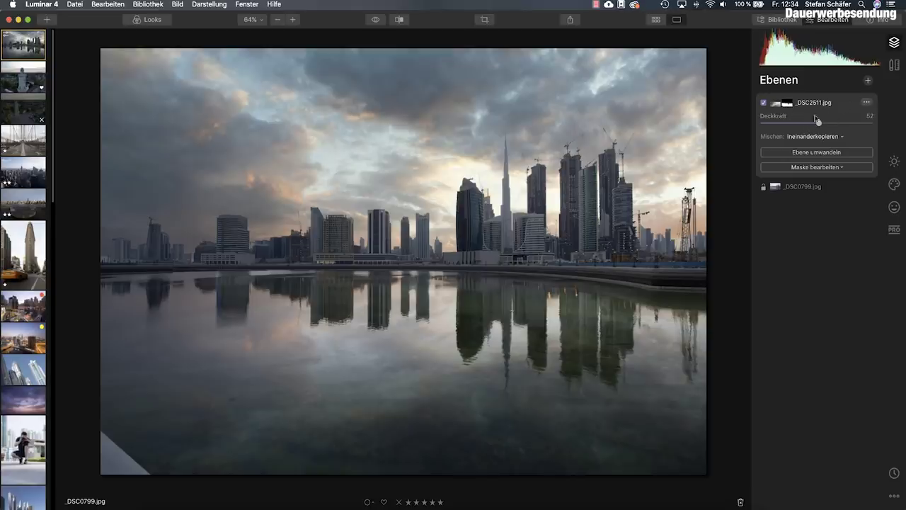
Step: Add a new adjustment layer and raise AI Accent to 44 in Wesentliches
left_click(866, 81)
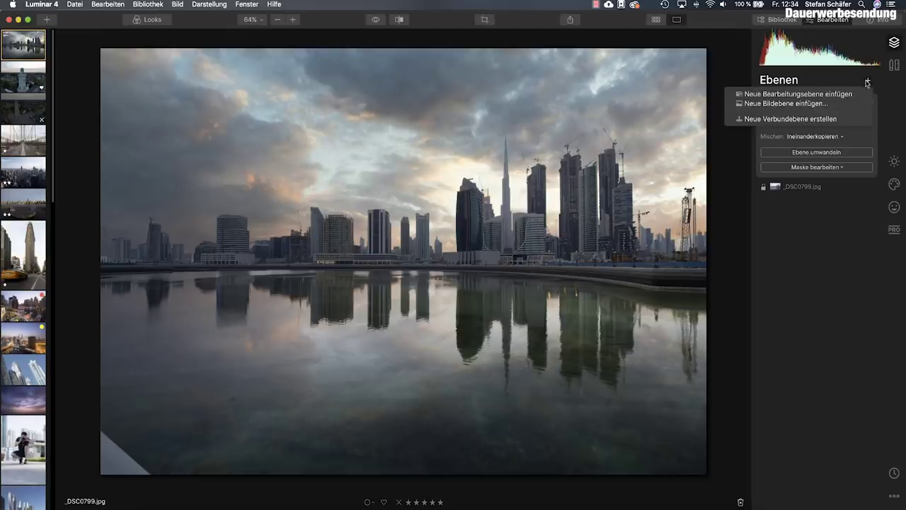
left_click(843, 93)
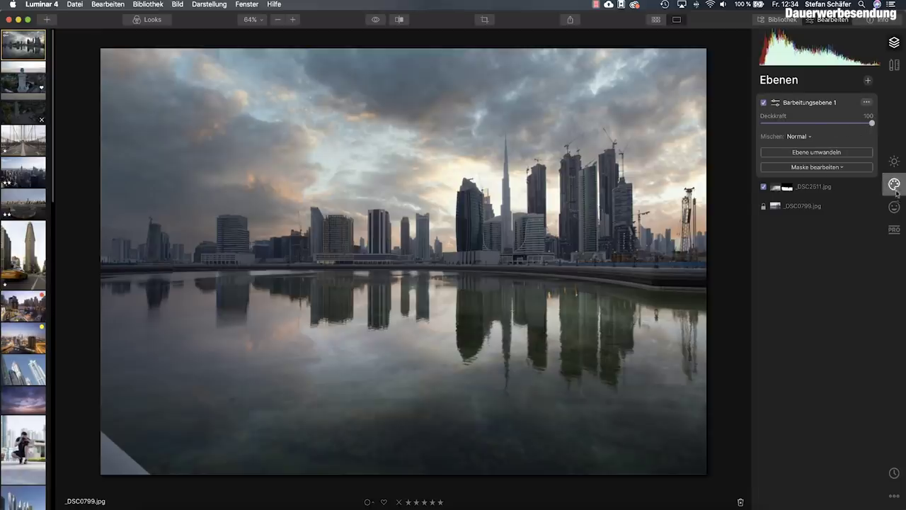
left_click(898, 163)
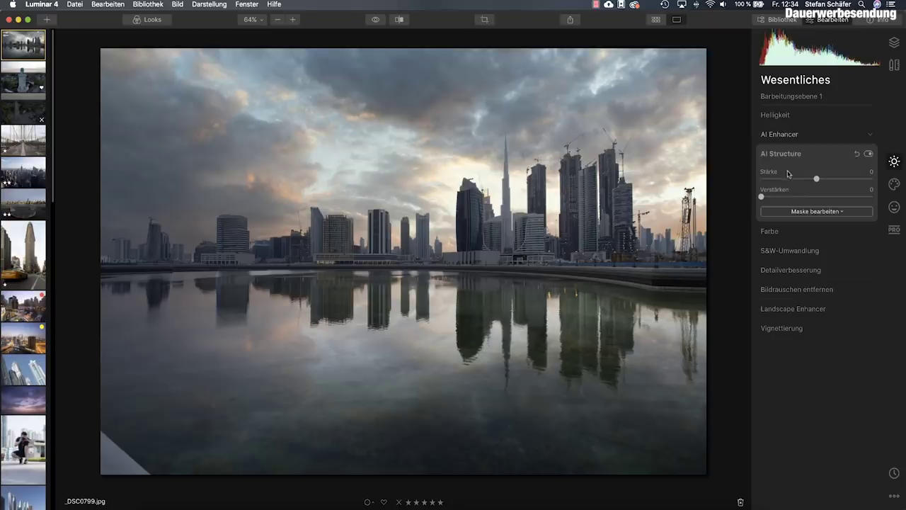
left_click(779, 133)
left_click_drag(761, 159, 812, 161)
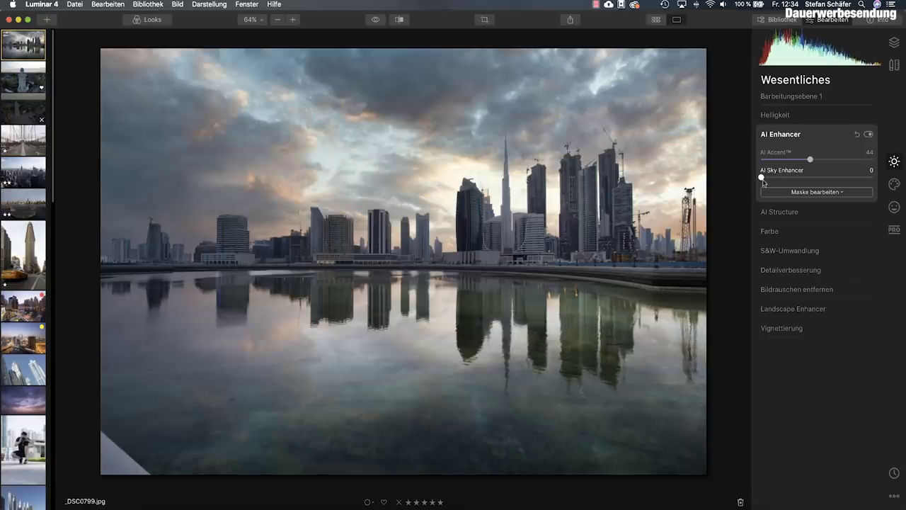
Step: Set AI Structure strength to 39, limited by a vertical gradient mask across the waterline
left_click(796, 212)
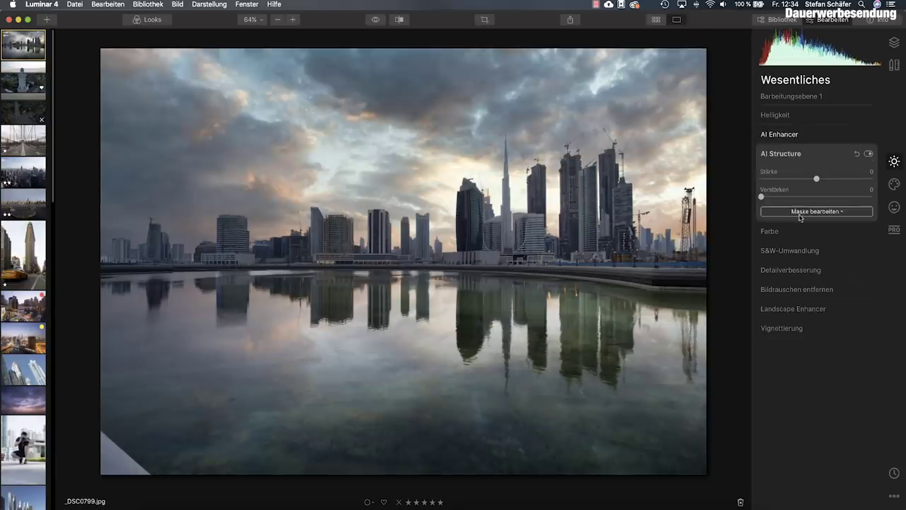
left_click_drag(818, 183, 840, 184)
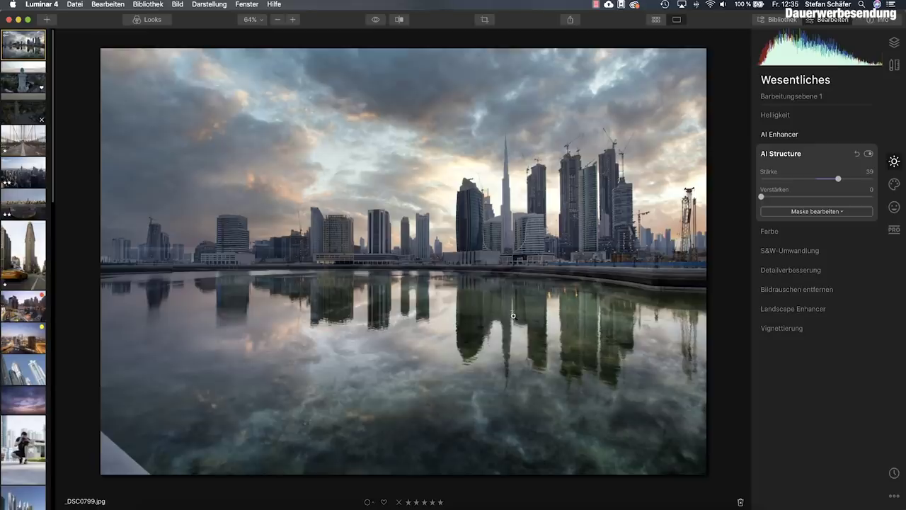
left_click(818, 211)
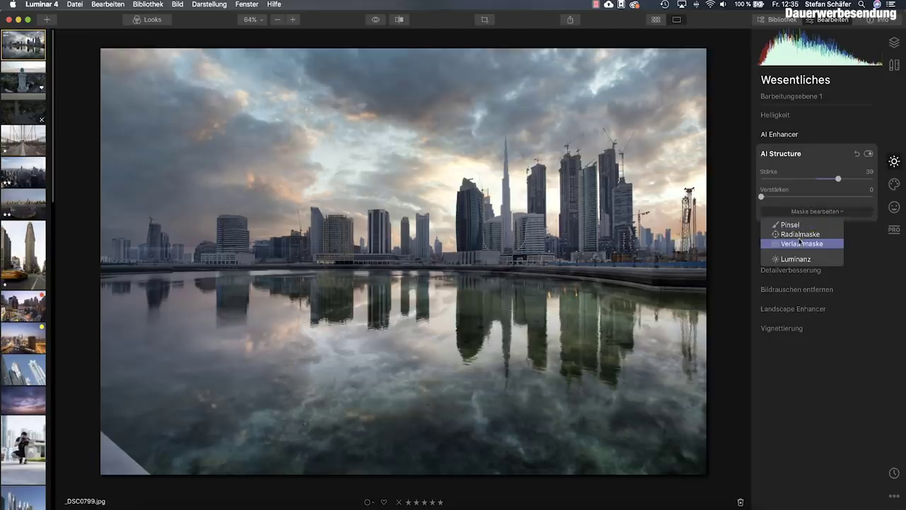
left_click_drag(433, 226, 432, 337)
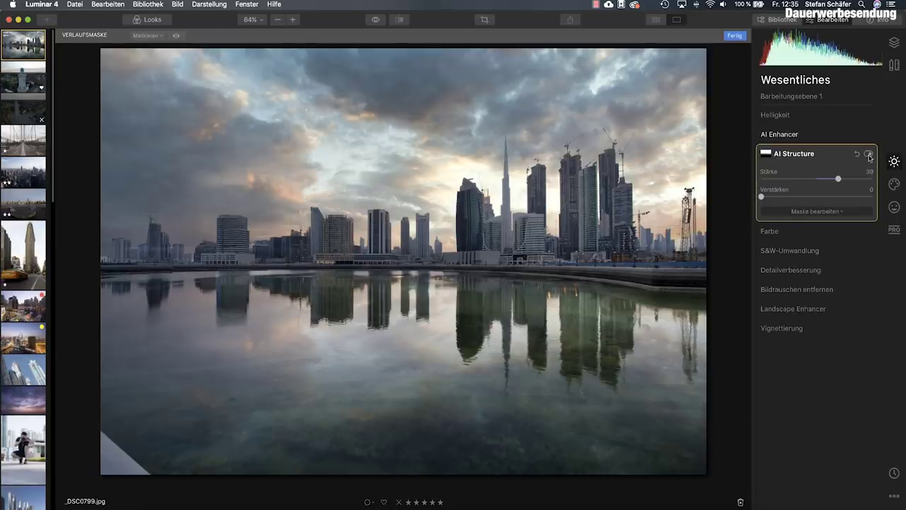
Step: Finish the gradient mask and compare the edit with the original photo
left_click(733, 35)
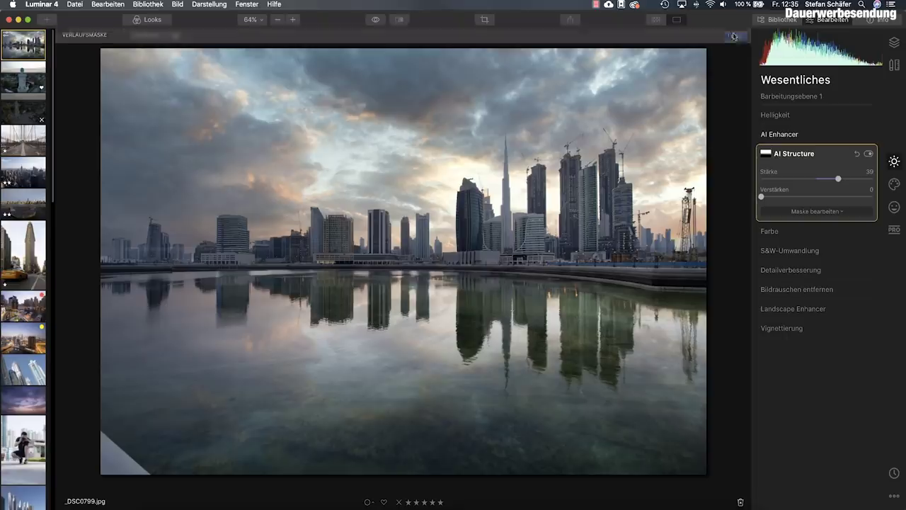
left_click(374, 22)
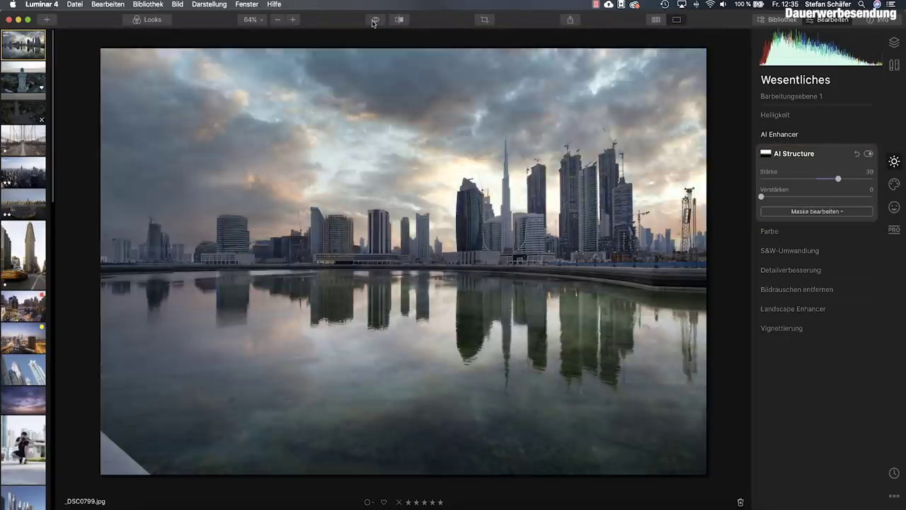
left_click(374, 22)
Step: On the _DSC2511.jpg layer, erase clouds from the water with a size 42 brush
left_click(893, 44)
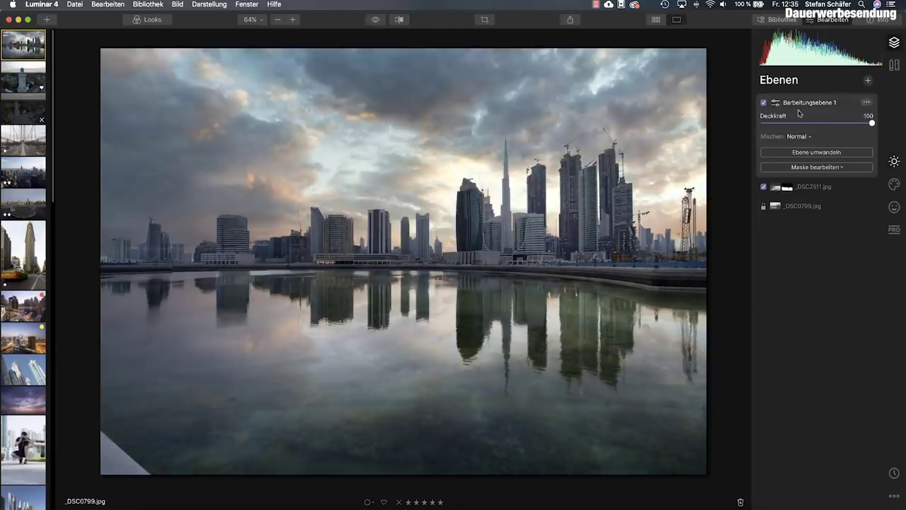
left_click(800, 188)
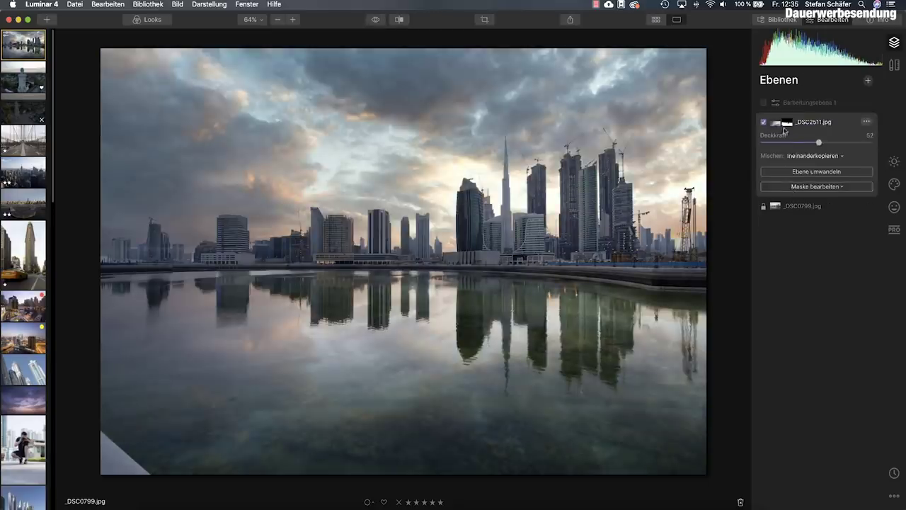
left_click(809, 187)
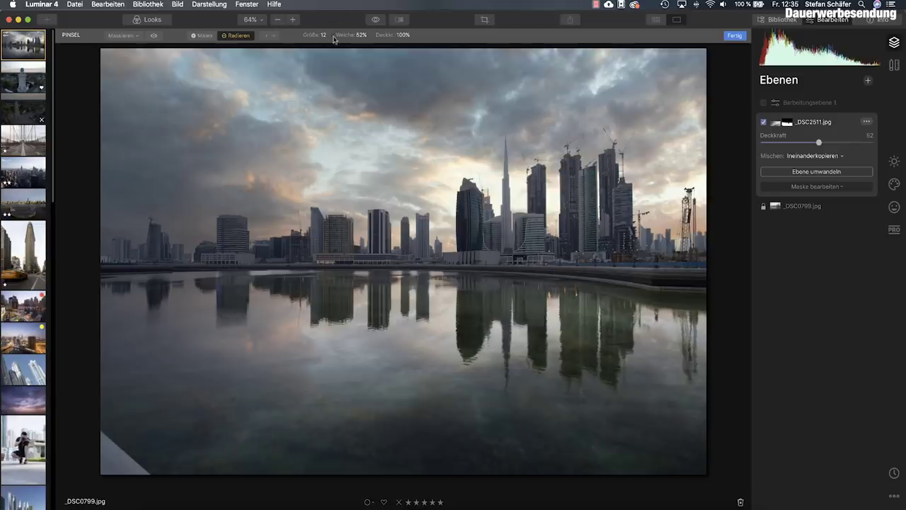
left_click(324, 36)
left_click_drag(326, 46, 329, 48)
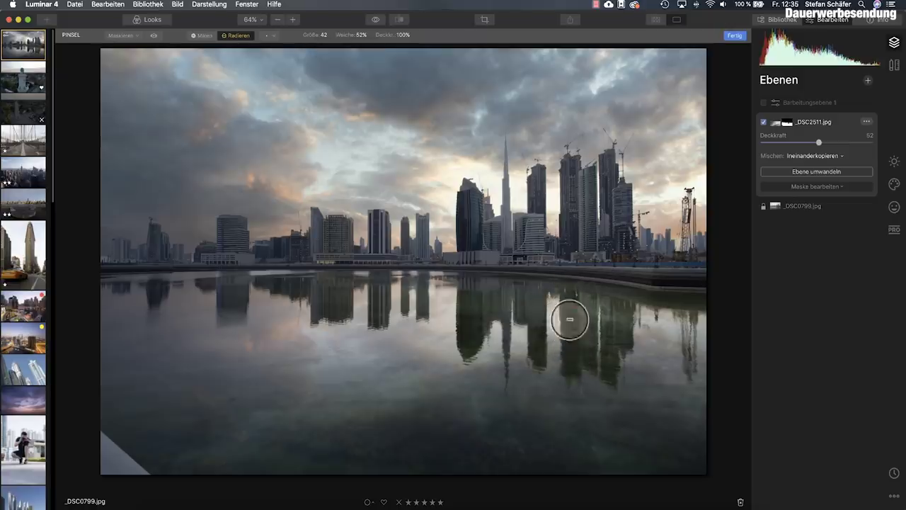
mouse_move(585, 356)
left_mouse_down()
mouse_move(612, 367)
mouse_move(619, 337)
mouse_move(611, 297)
left_mouse_up()
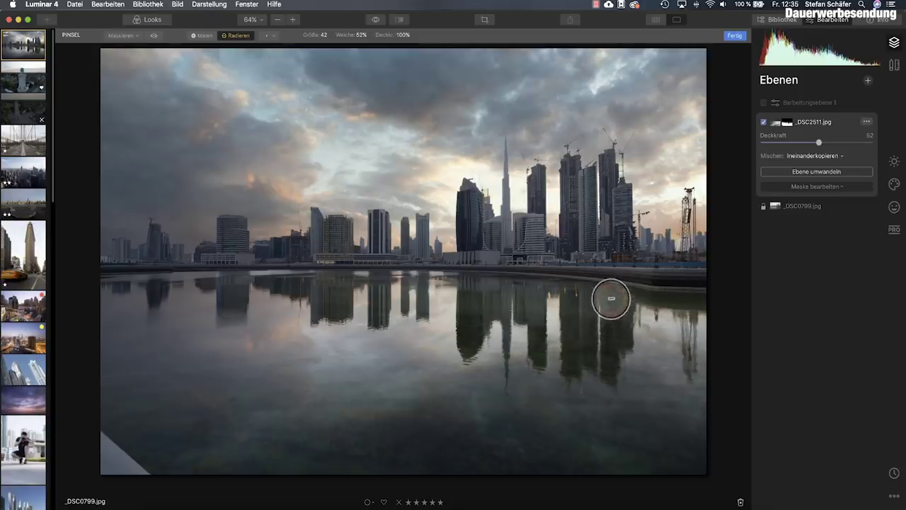
mouse_move(535, 322)
left_mouse_down()
mouse_move(522, 309)
mouse_move(535, 297)
mouse_move(663, 296)
mouse_move(654, 284)
left_mouse_up()
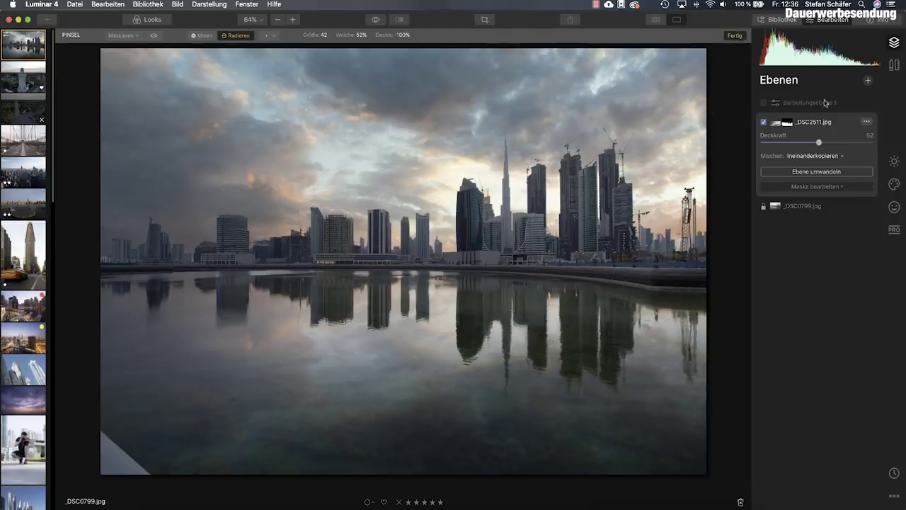
Step: Finish the cloud-layer mask and compare the dramatic sky against the pale original
left_click(791, 105)
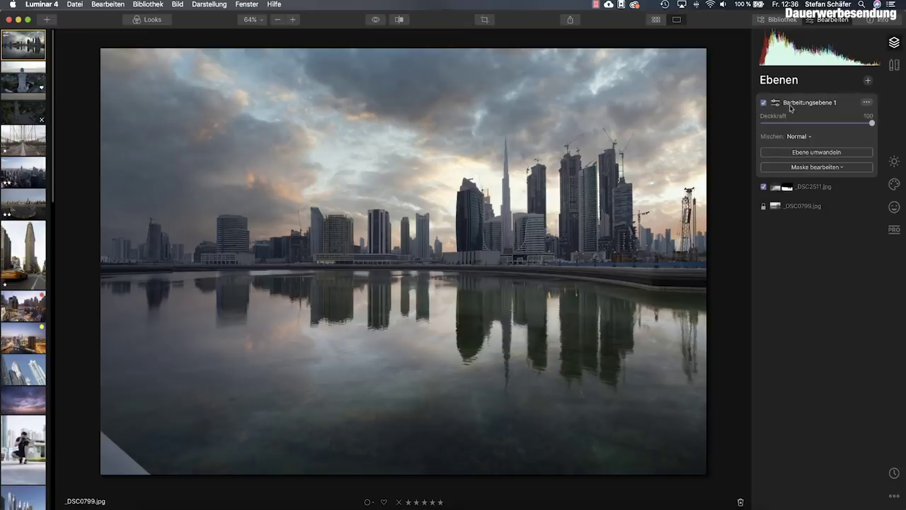
left_click(376, 20)
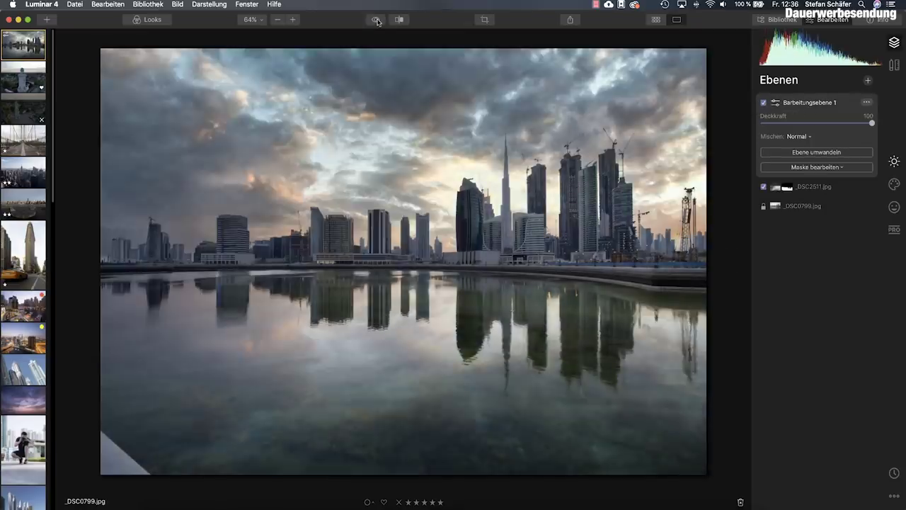
left_click(376, 20)
left_click(376, 20)
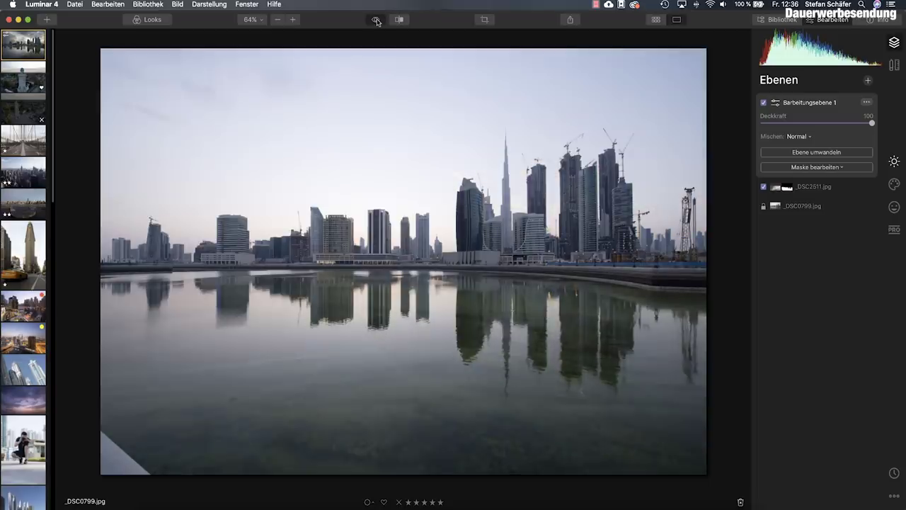
left_click(375, 20)
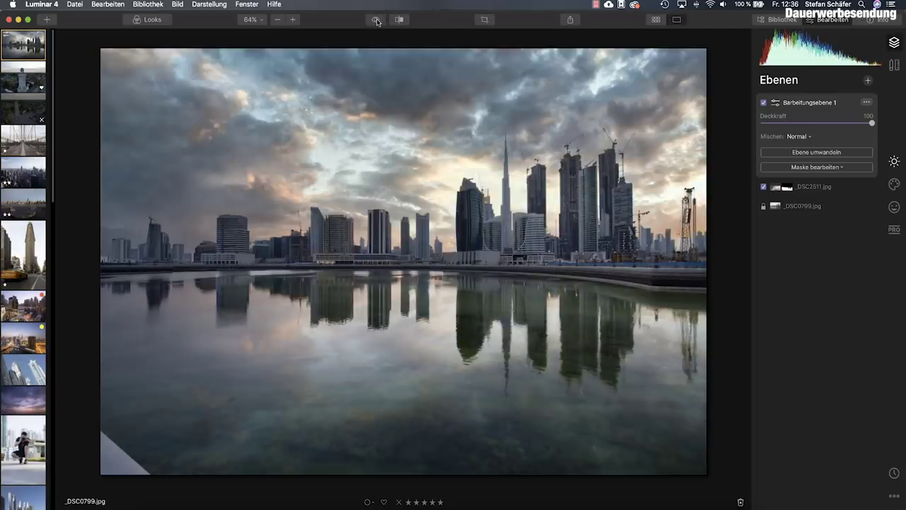